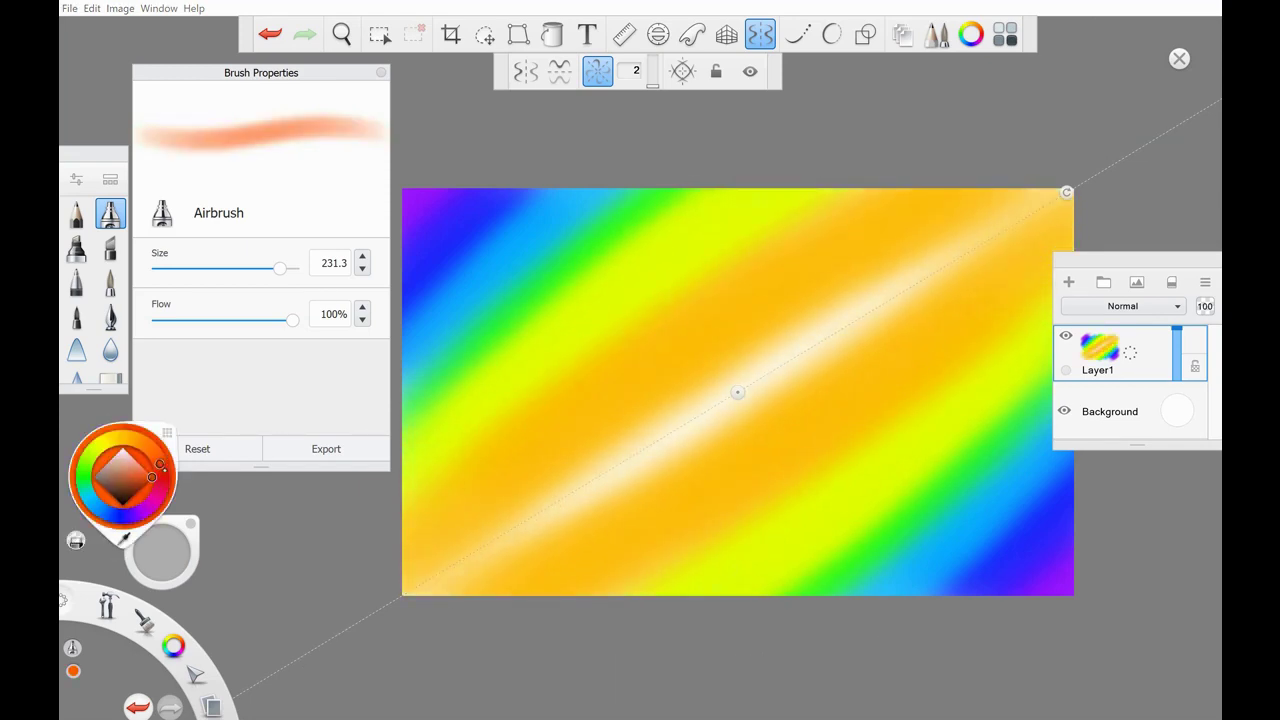
Step: Turn off symmetry and smear the diagonal rainbow bands into each other across the canvas with the Smear brush at size 200
click(760, 34)
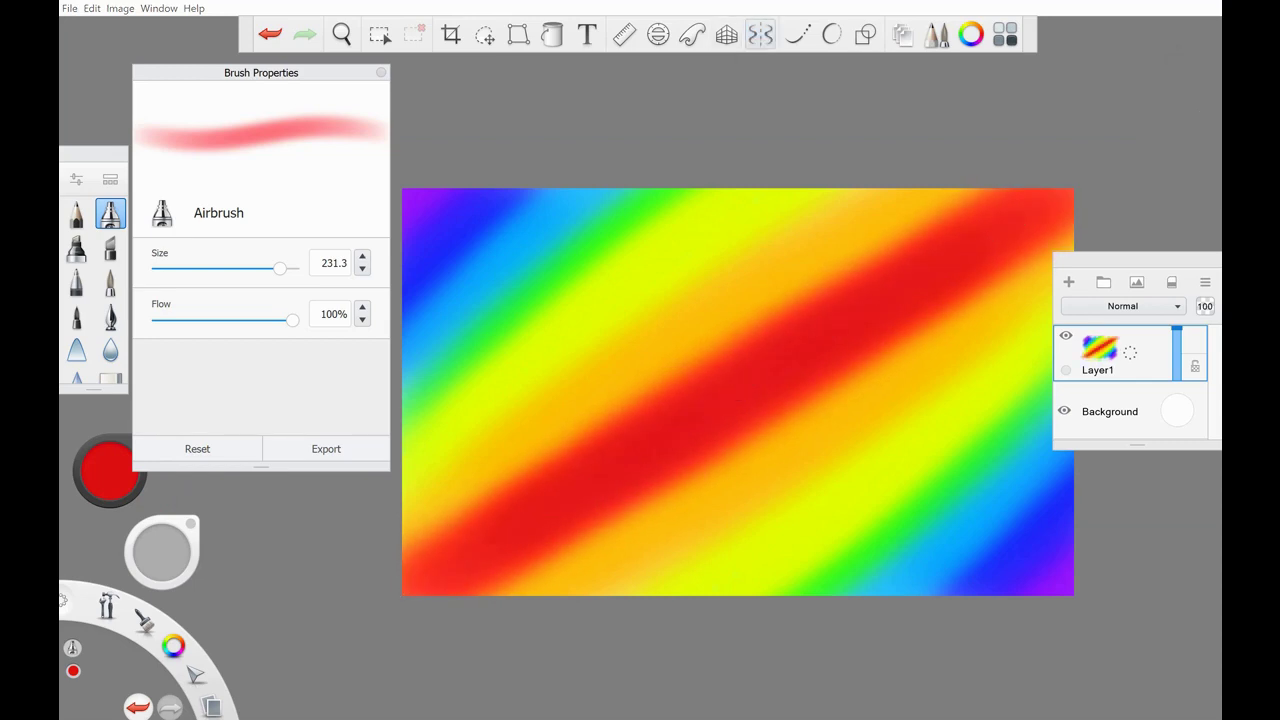
click(110, 349)
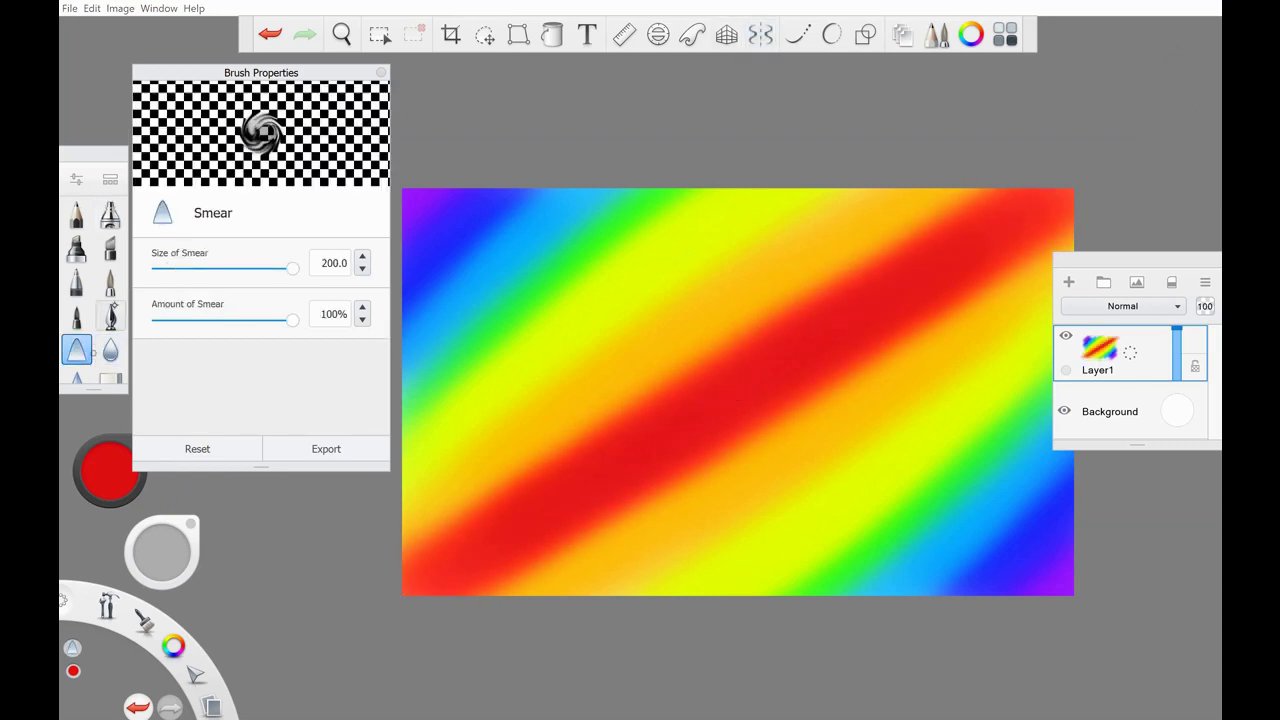
scroll(93, 290, down, 1)
click(110, 315)
click(76, 315)
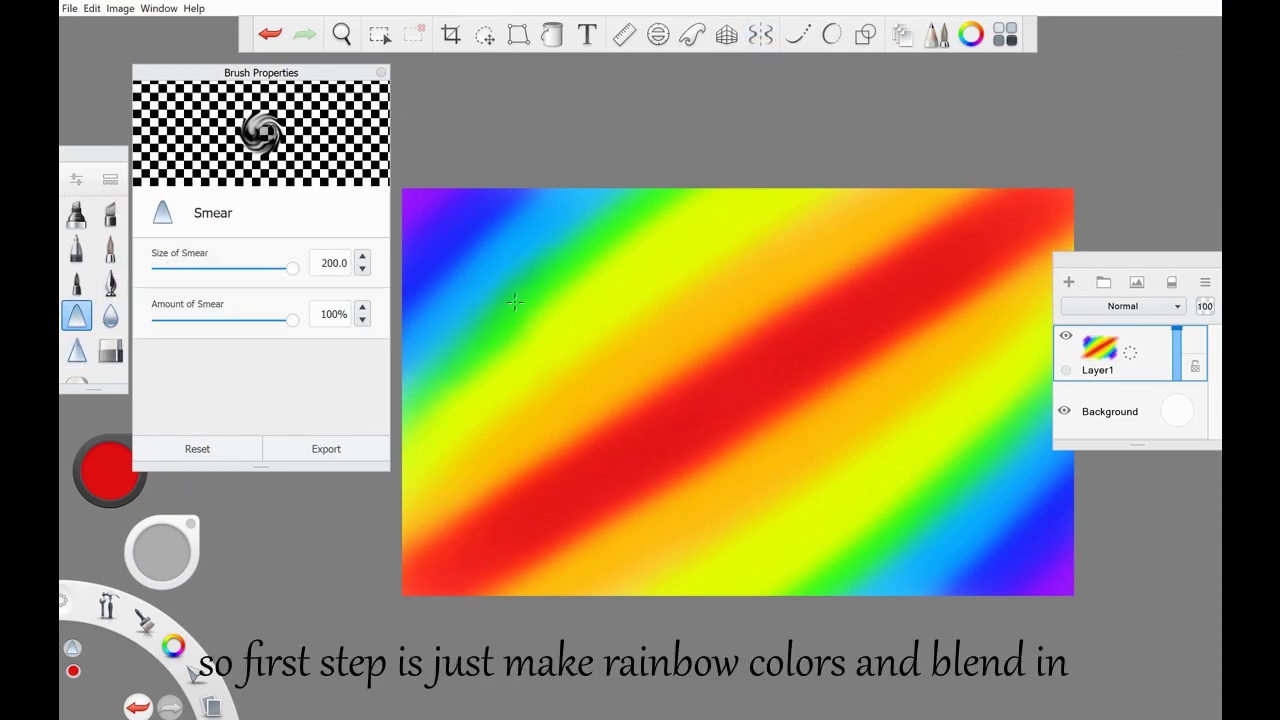
drag(470, 340, 780, 470)
drag(950, 220, 600, 290)
drag(700, 480, 1020, 560)
drag(940, 230, 720, 300)
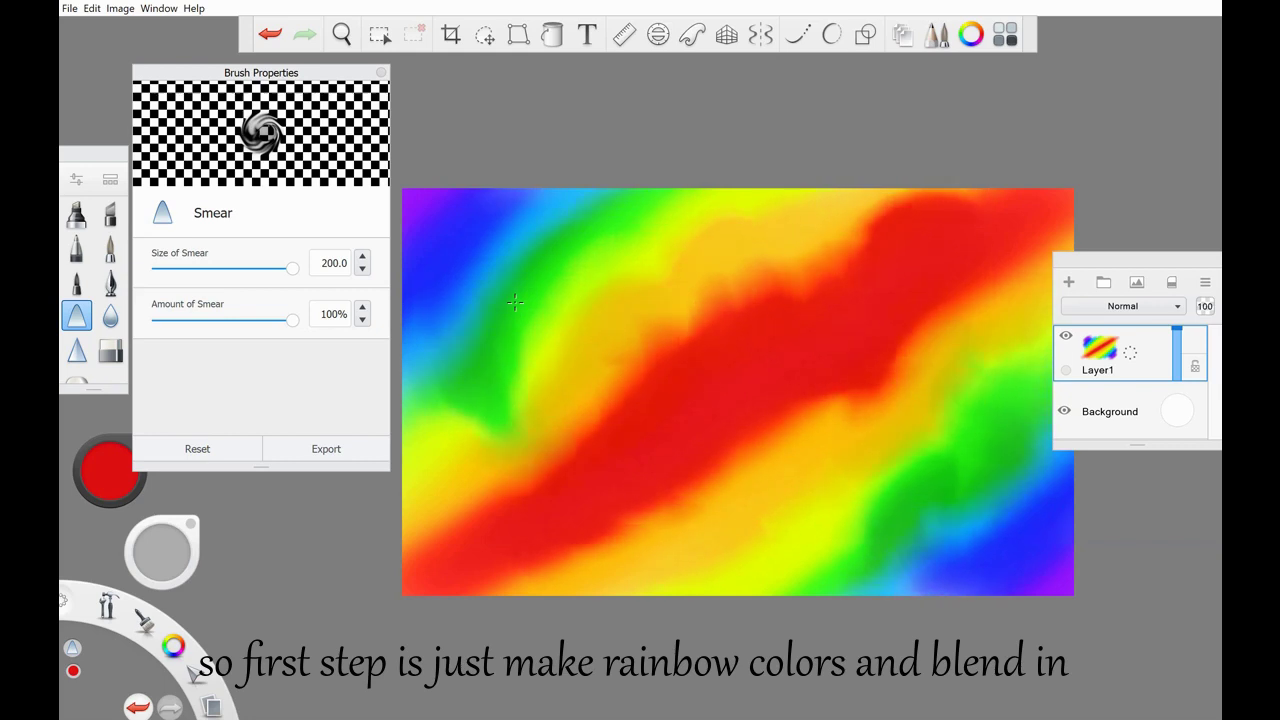
drag(560, 540, 1017, 580)
drag(800, 260, 1008, 571)
mouse_move(900, 400)
mouse_down()
mouse_move(960, 500)
mouse_move(829, 529)
mouse_up()
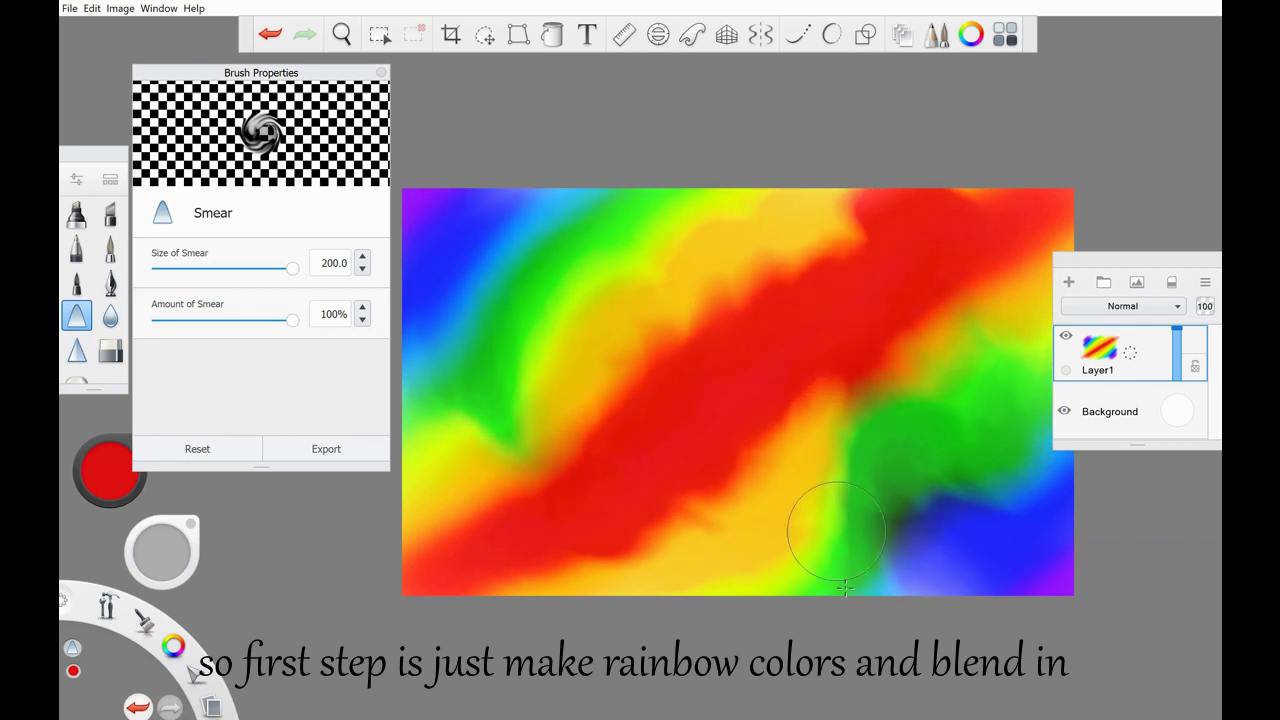
drag(430, 420, 540, 590)
drag(700, 500, 636, 521)
drag(660, 320, 566, 271)
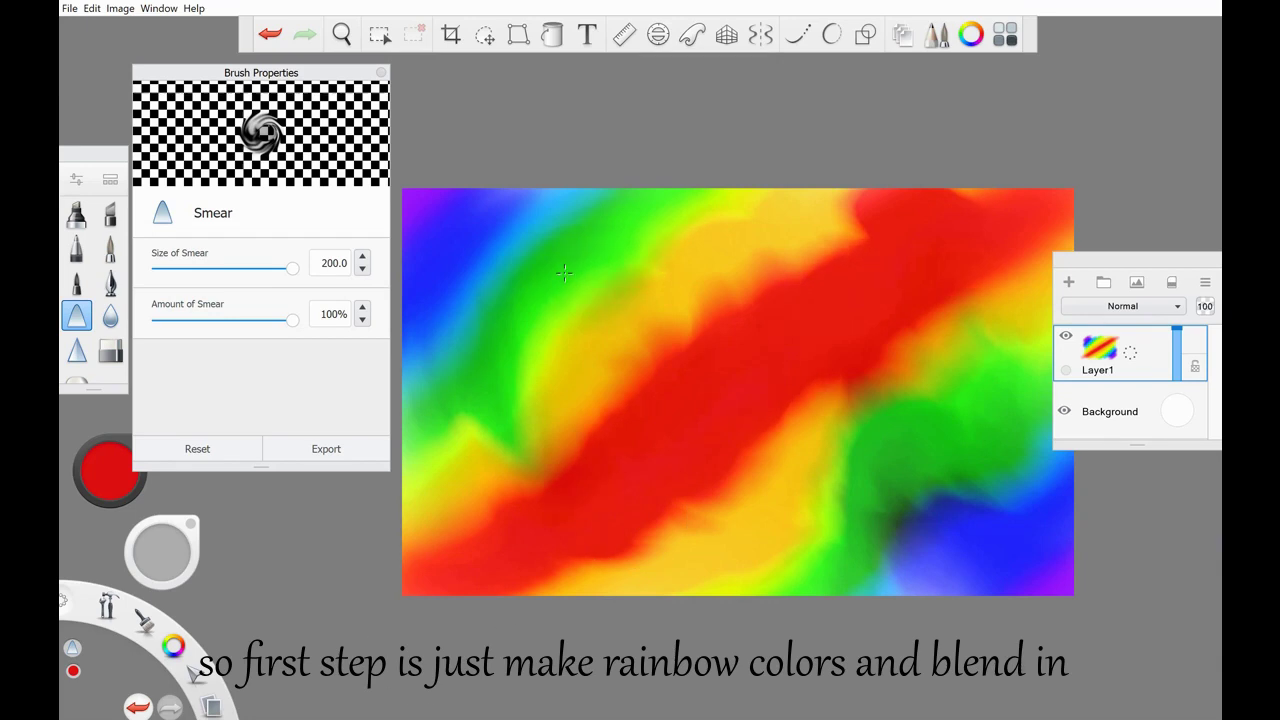
mouse_move(600, 340)
mouse_down()
mouse_move(800, 240)
mouse_move(540, 360)
mouse_up()
mouse_move(759, 568)
mouse_down()
mouse_move(730, 560)
mouse_move(800, 450)
mouse_move(808, 523)
mouse_move(929, 540)
mouse_move(780, 400)
mouse_up()
drag(870, 210, 750, 250)
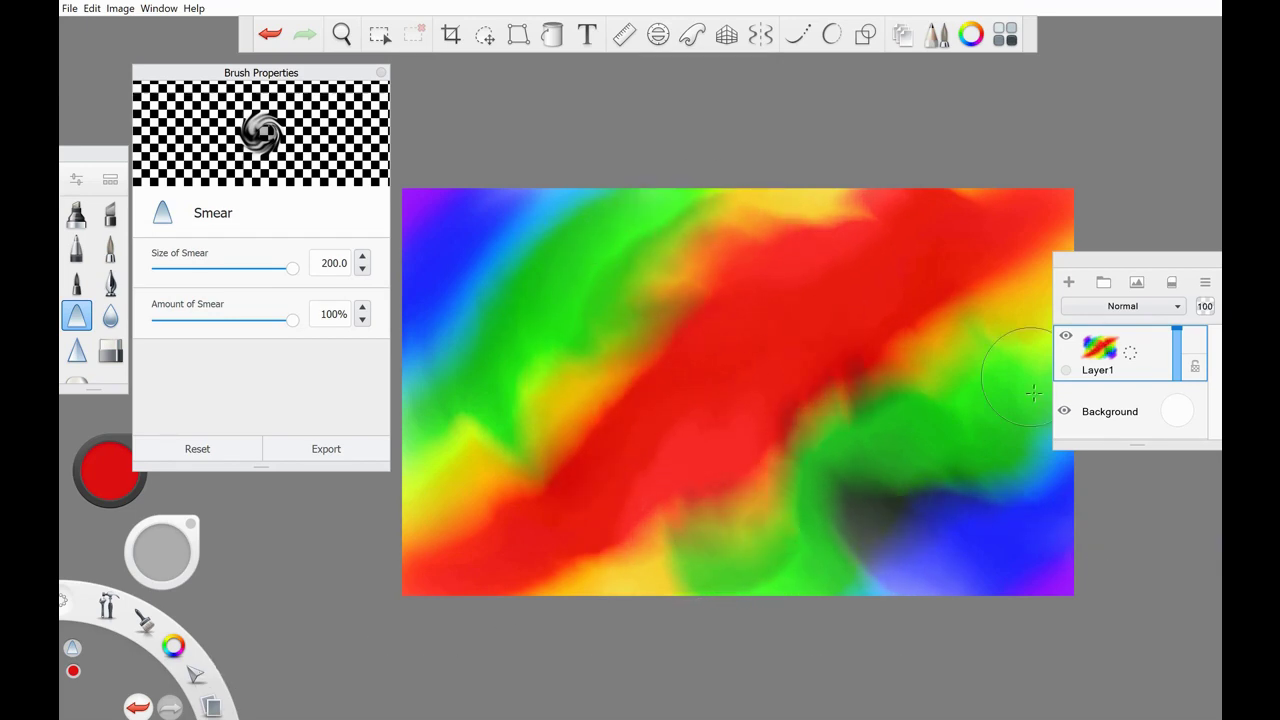
drag(700, 290, 620, 400)
drag(770, 540, 660, 520)
Step: Add a new layer above the rainbow layer and flood fill it with black
click(1068, 282)
click(552, 34)
click(110, 248)
drag(110, 470, 110, 560)
click(552, 34)
click(643, 500)
Step: Try scratching a short wavy line through the black layer with the Hard Eraser, and undo it
click(110, 350)
drag(612, 430, 694, 434)
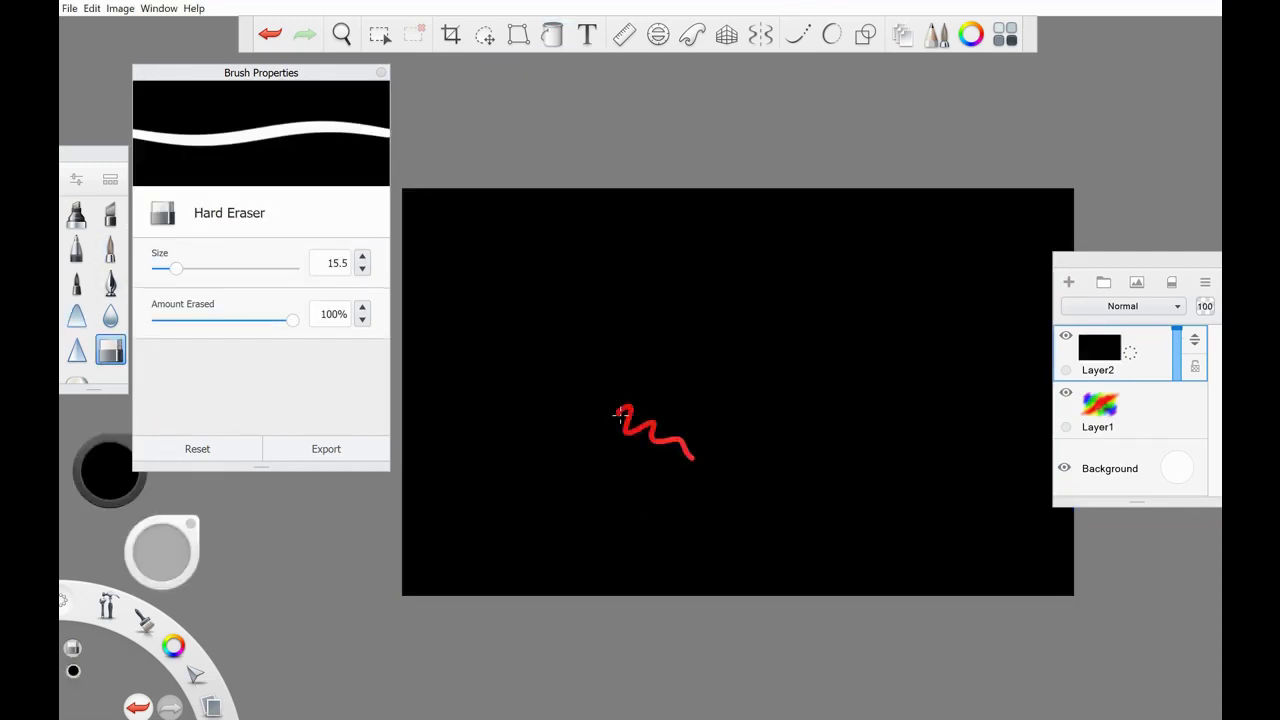
drag(700, 528, 1076, 562)
click(270, 34)
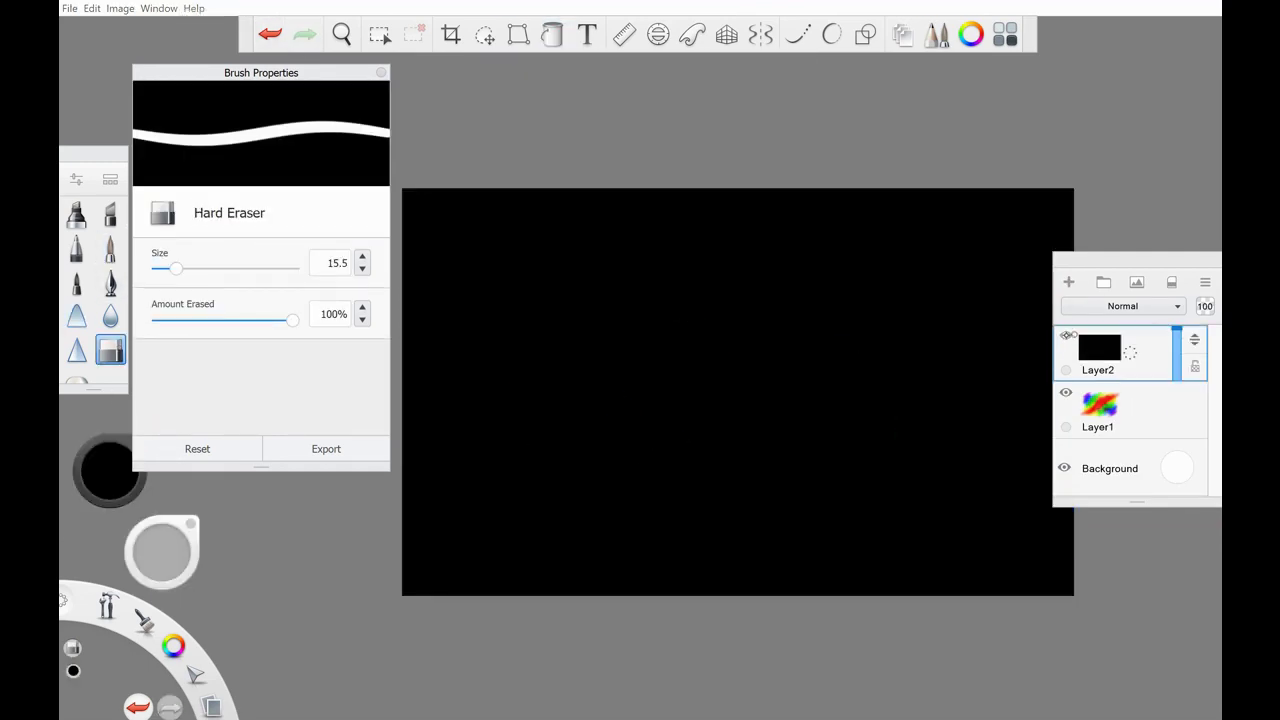
Step: Hide the black layer and airbrush bright green on Layer1 over the dark smudge in the lower-right part of the rainbow
click(1065, 336)
click(110, 248)
click(110, 470)
click(1099, 405)
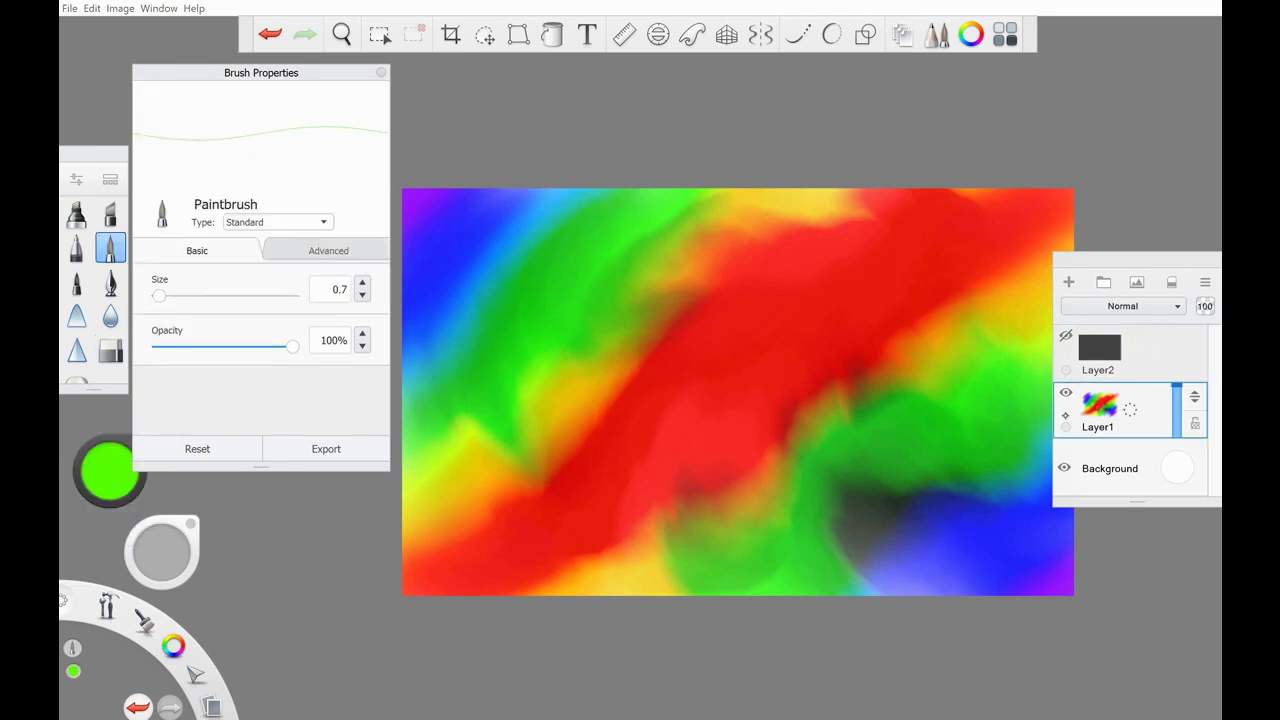
click(110, 213)
scroll(93, 290, up, 1)
click(110, 213)
drag(890, 427, 888, 710)
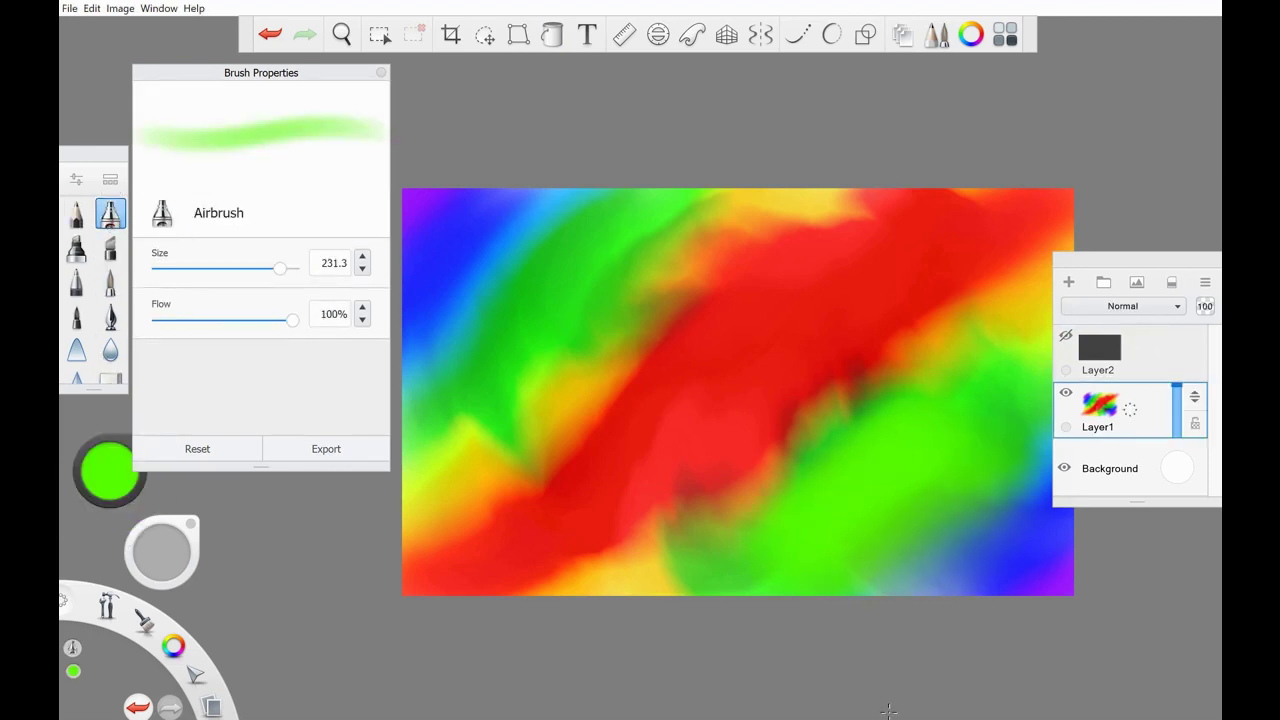
Step: Airbrush yellow-green bands along both sides of the red stripe and magenta into the upper-left and lower-right corners of Layer1
click(112, 472)
mouse_move(914, 457)
mouse_down()
mouse_move(760, 420)
mouse_move(600, 440)
mouse_up()
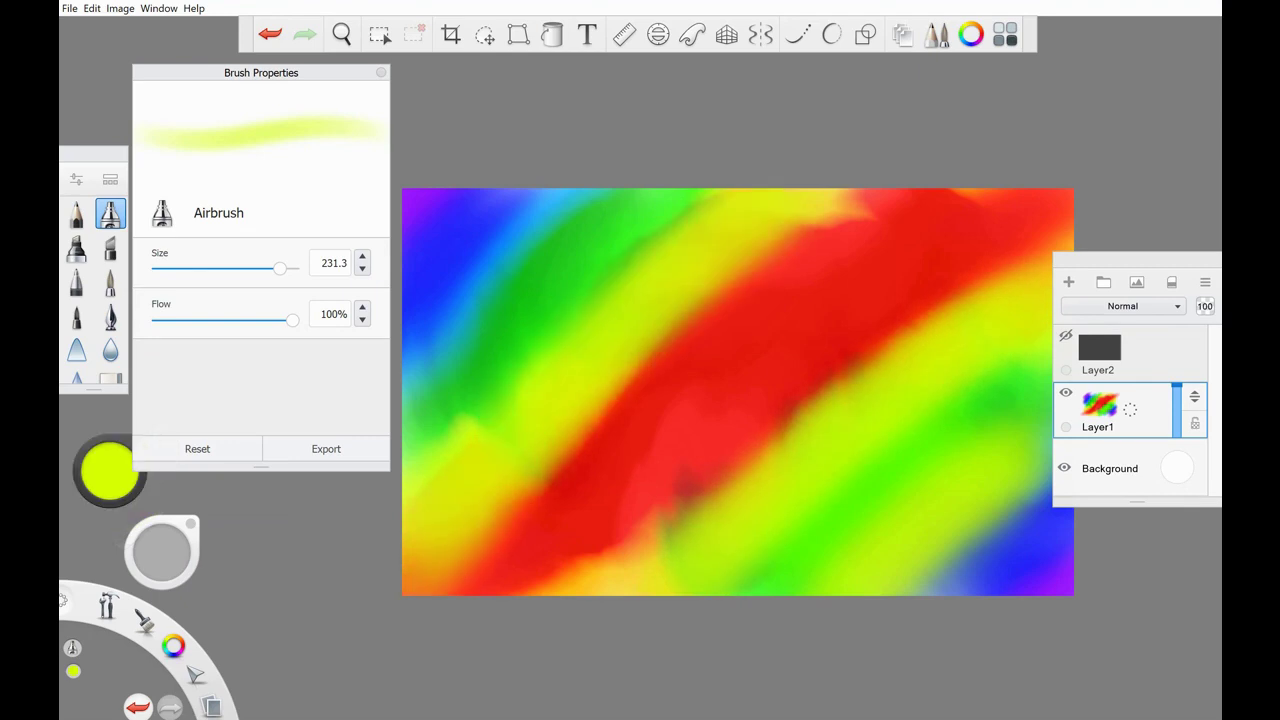
click(112, 472)
click(150, 508)
drag(1040, 340, 752, 580)
key(ctrl+z)
mouse_move(1166, 262)
mouse_down()
mouse_move(587, 648)
mouse_move(1190, 222)
mouse_move(1182, 213)
mouse_up()
drag(1000, 560, 1070, 520)
Step: Airbrush blue bands between the green areas and the magenta corners of the rainbow layer
click(112, 472)
click(100, 500)
drag(860, 440, 1060, 560)
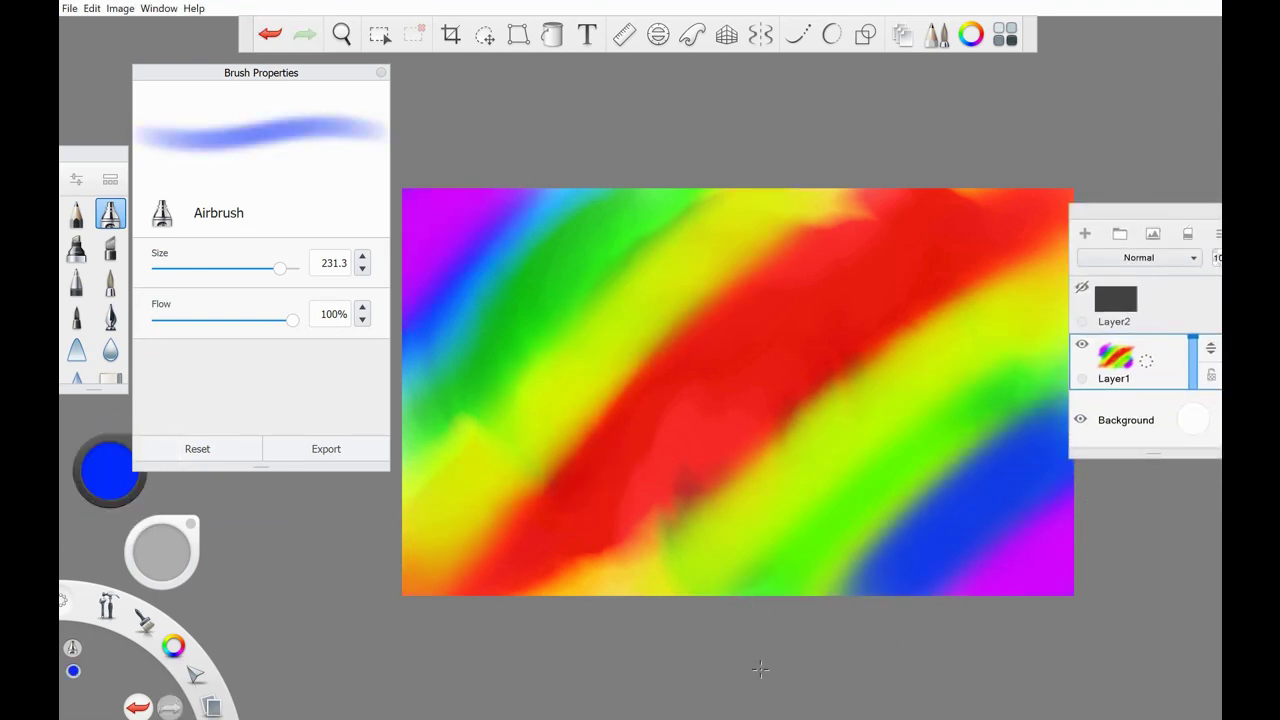
drag(430, 330, 556, 202)
Step: Set up the Hard Eraser on the unhidden black Layer2, with a vertical symmetry axis through the canvas centre
click(1081, 287)
click(1115, 300)
click(760, 35)
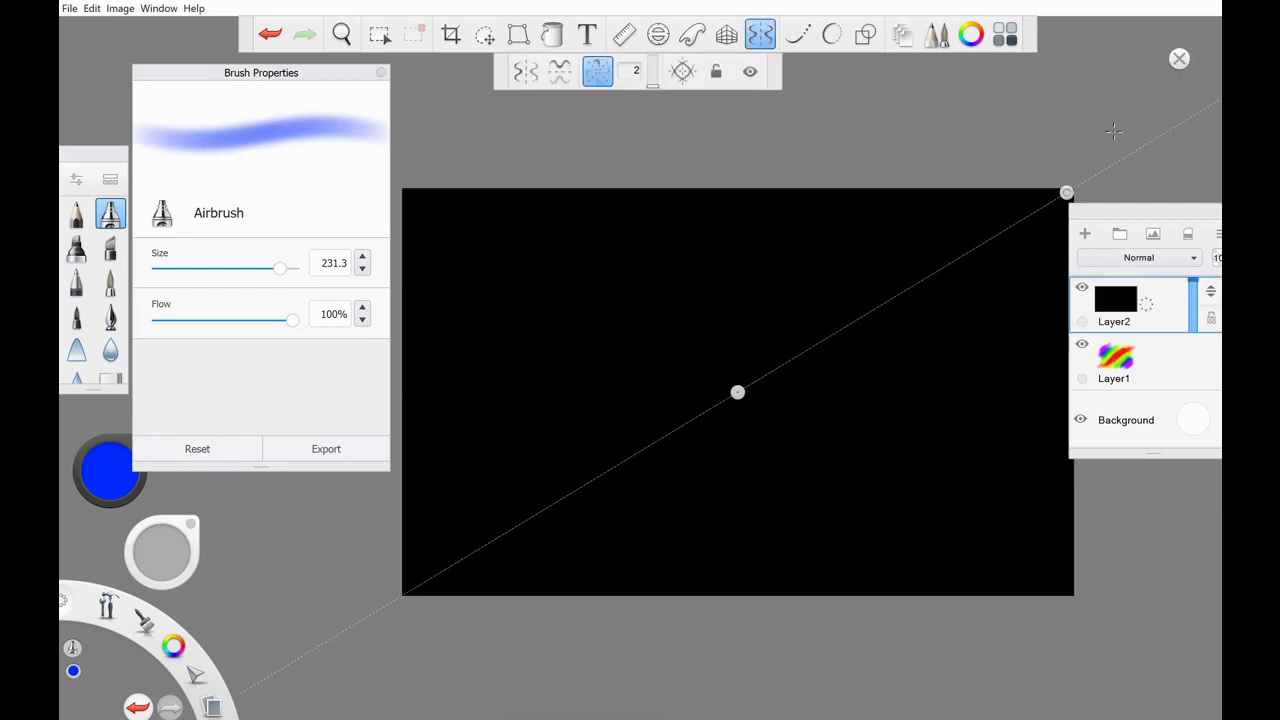
mouse_move(1066, 191)
mouse_down()
mouse_move(749, 192)
mouse_move(735, 180)
mouse_up()
click(110, 282)
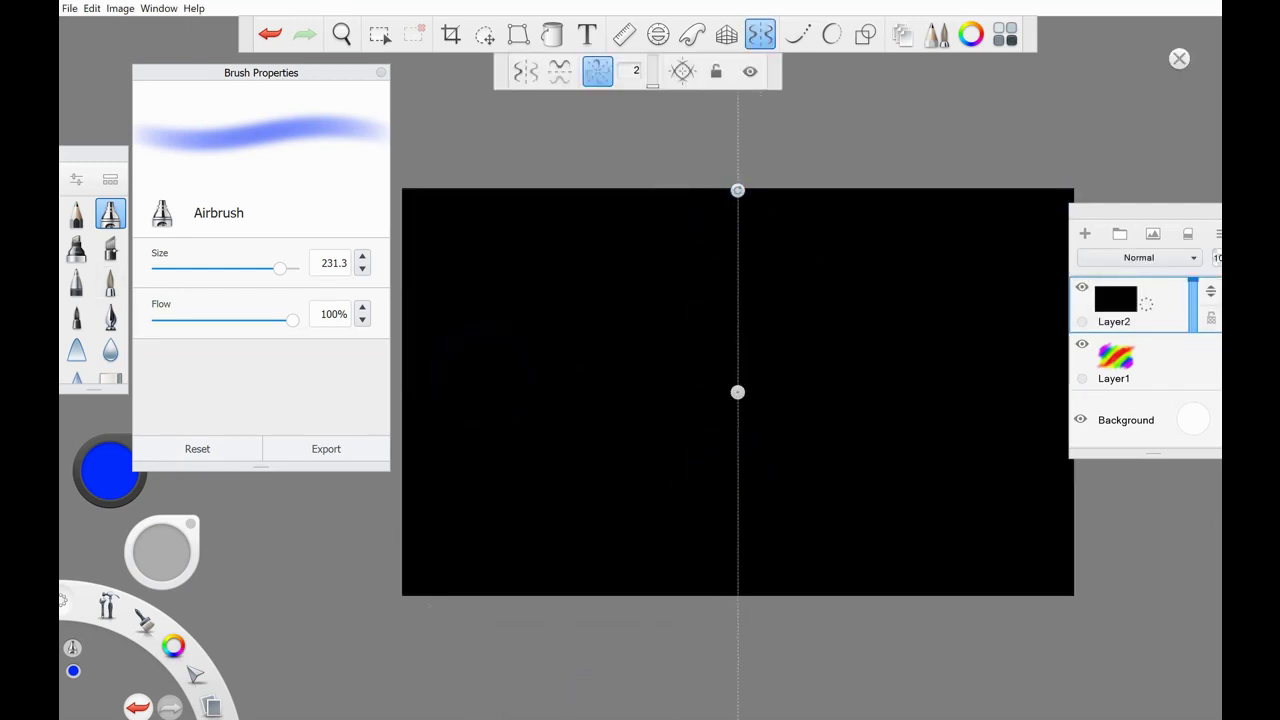
drag(735, 383, 737, 396)
click(110, 377)
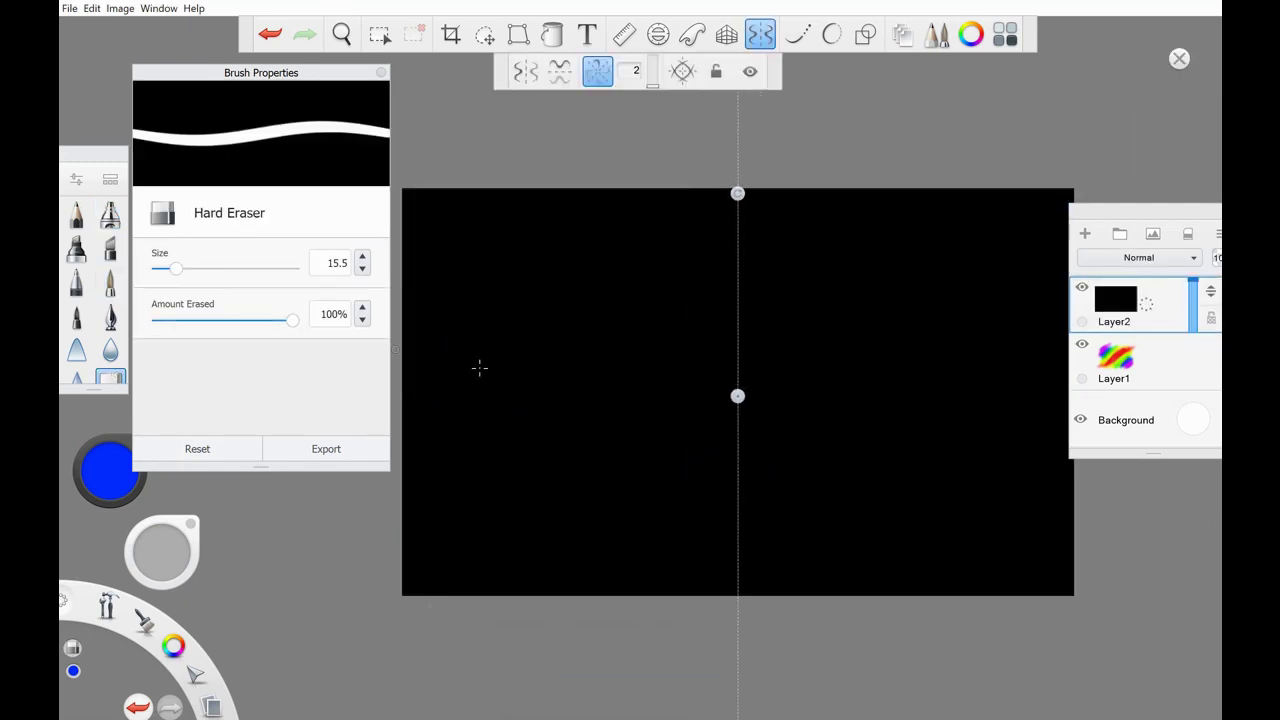
Step: Try a Hard Eraser stroke across the black layer with symmetry on, and undo it
mouse_move(470, 383)
mouse_down()
mouse_move(652, 366)
mouse_move(600, 300)
mouse_up()
key(ctrl+z)
key(ctrl+z)
Step: Set the Hard Eraser's size to 5.2
key(ctrl+b)
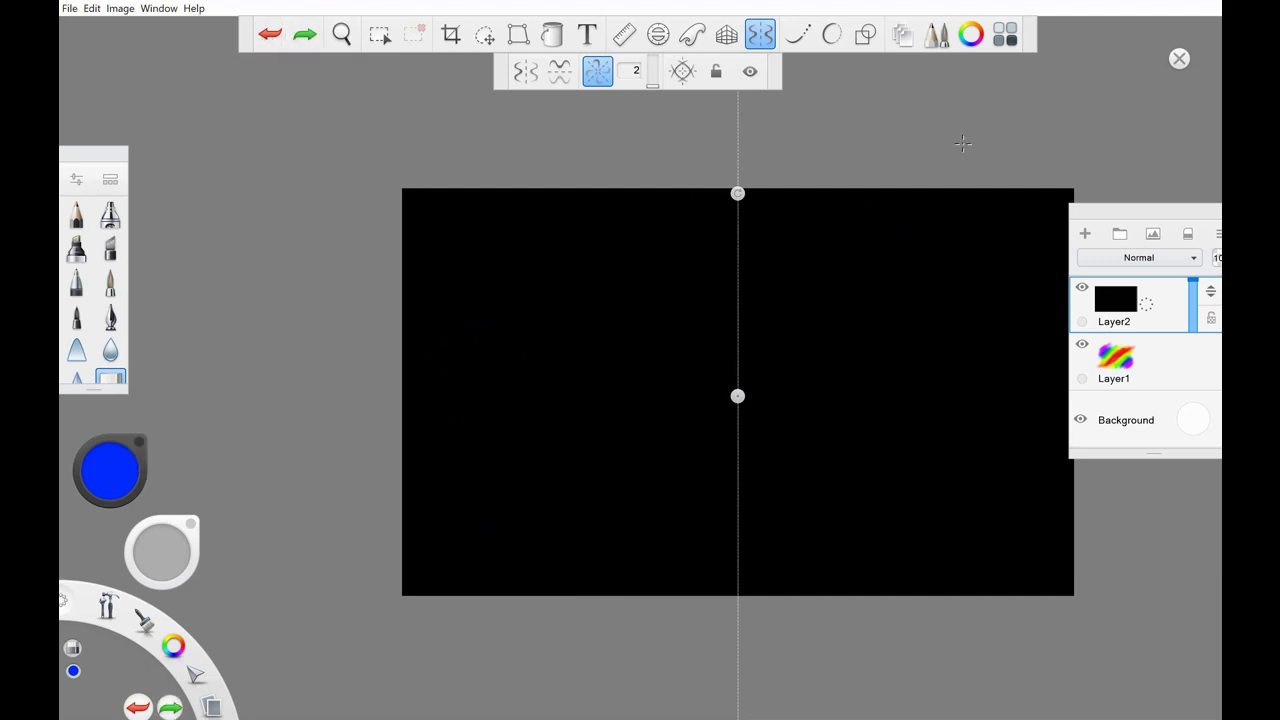
scroll(624, 384, up, 3)
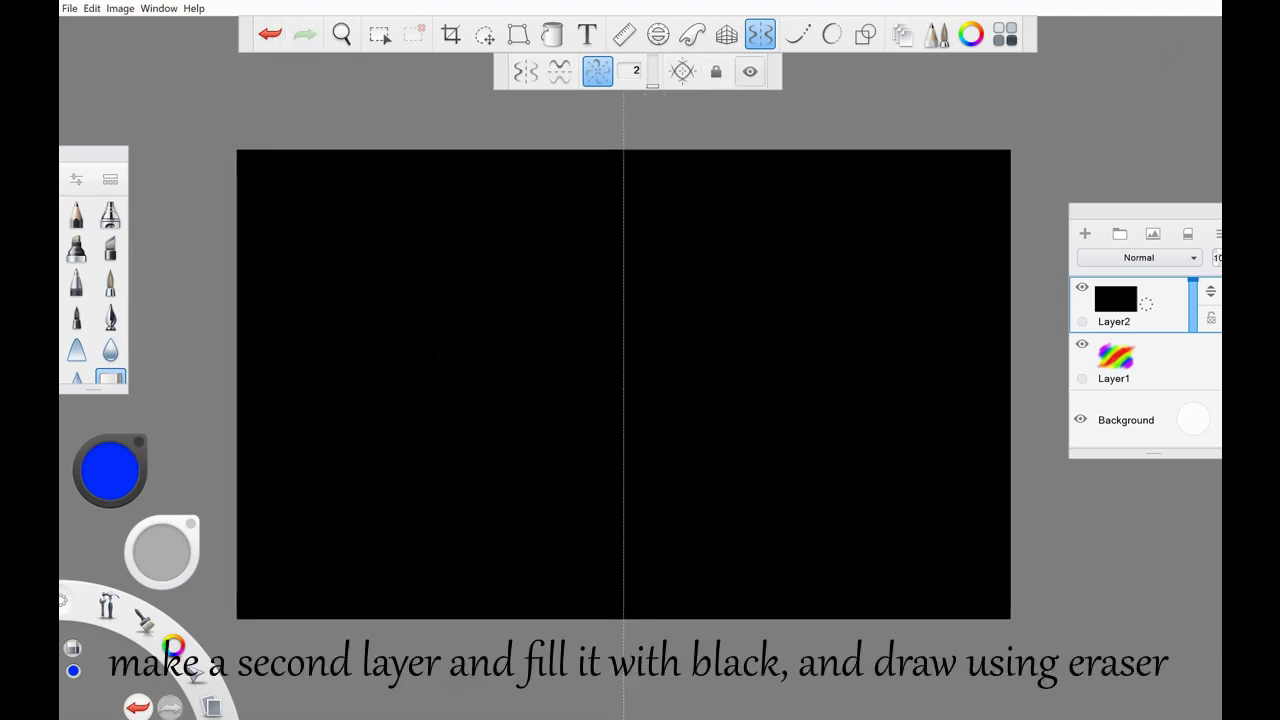
key(ctrl+b)
drag(171, 266, 163, 266)
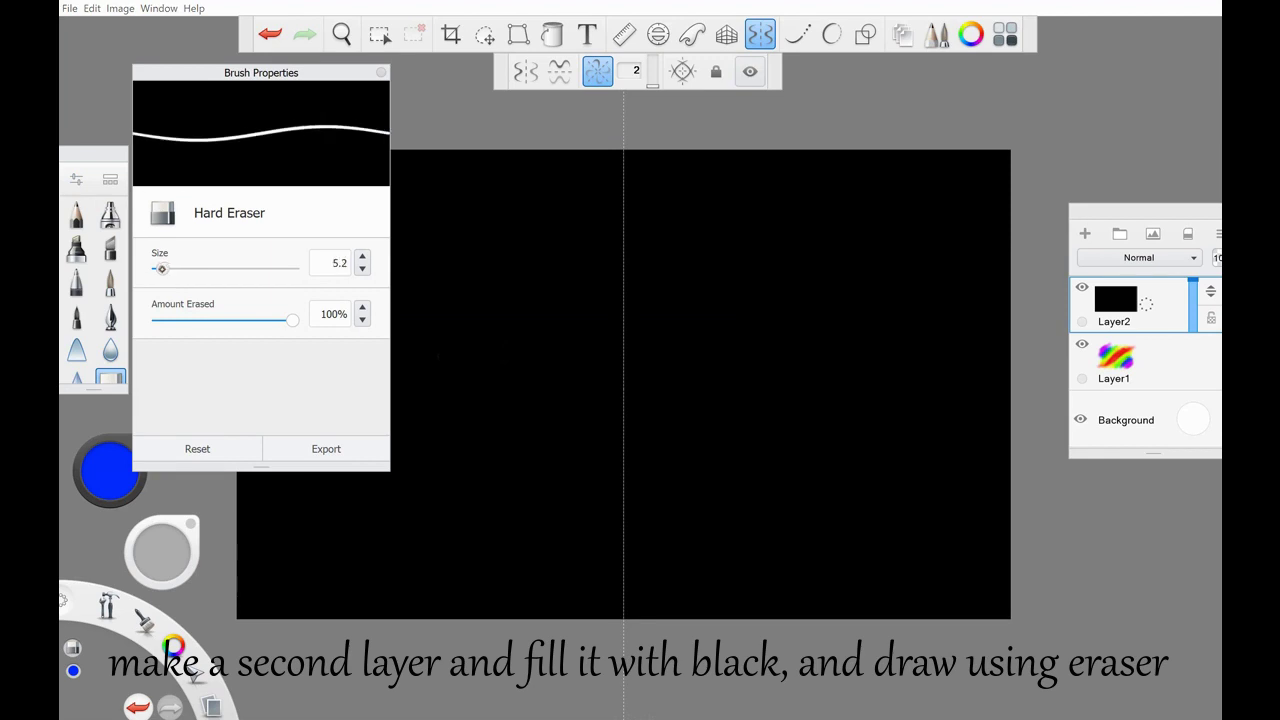
key(ctrl+b)
Step: Switch from radial symmetry to left-right mirroring and undo the trial circle and body strokes
drag(620, 242, 626, 240)
mouse_move(654, 308)
mouse_down()
mouse_move(662, 412)
mouse_move(633, 309)
mouse_up()
click(525, 71)
key(ctrl+z)
key(ctrl+z)
key(ctrl+z)
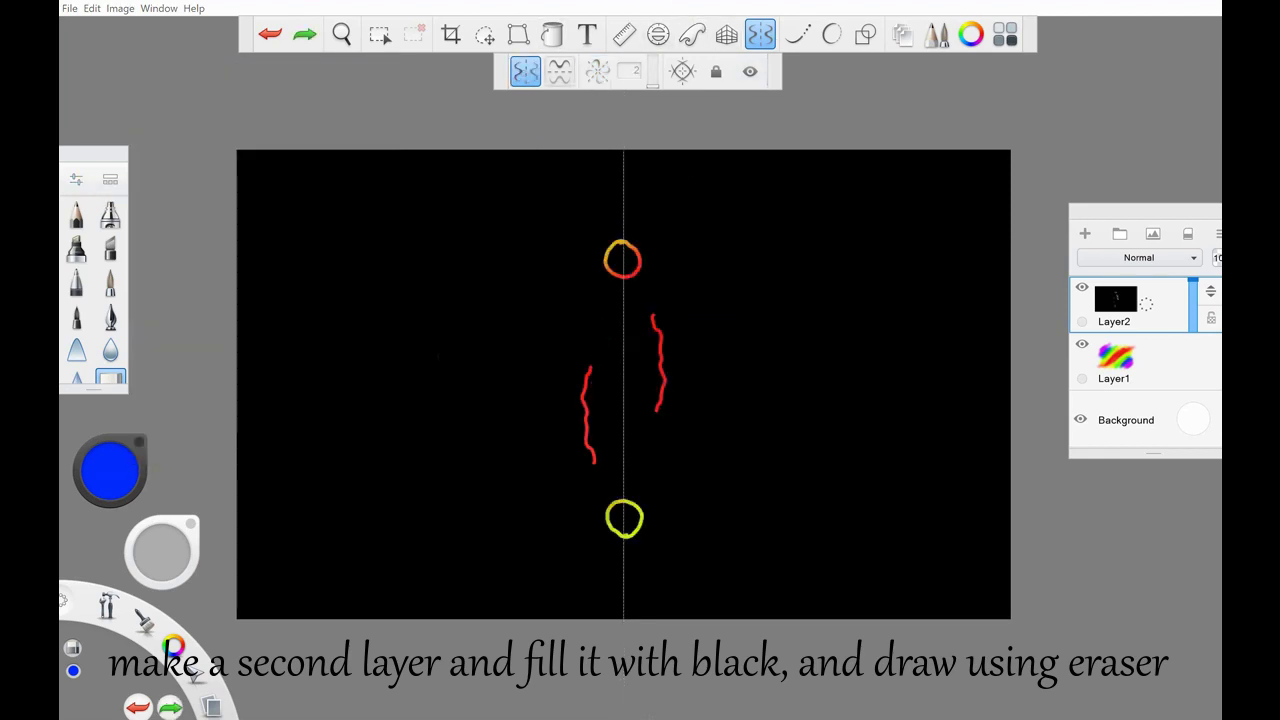
Step: Try scratching a small head on the symmetry axis near the upper edge of the canvas, and undo it
drag(620, 237, 623, 256)
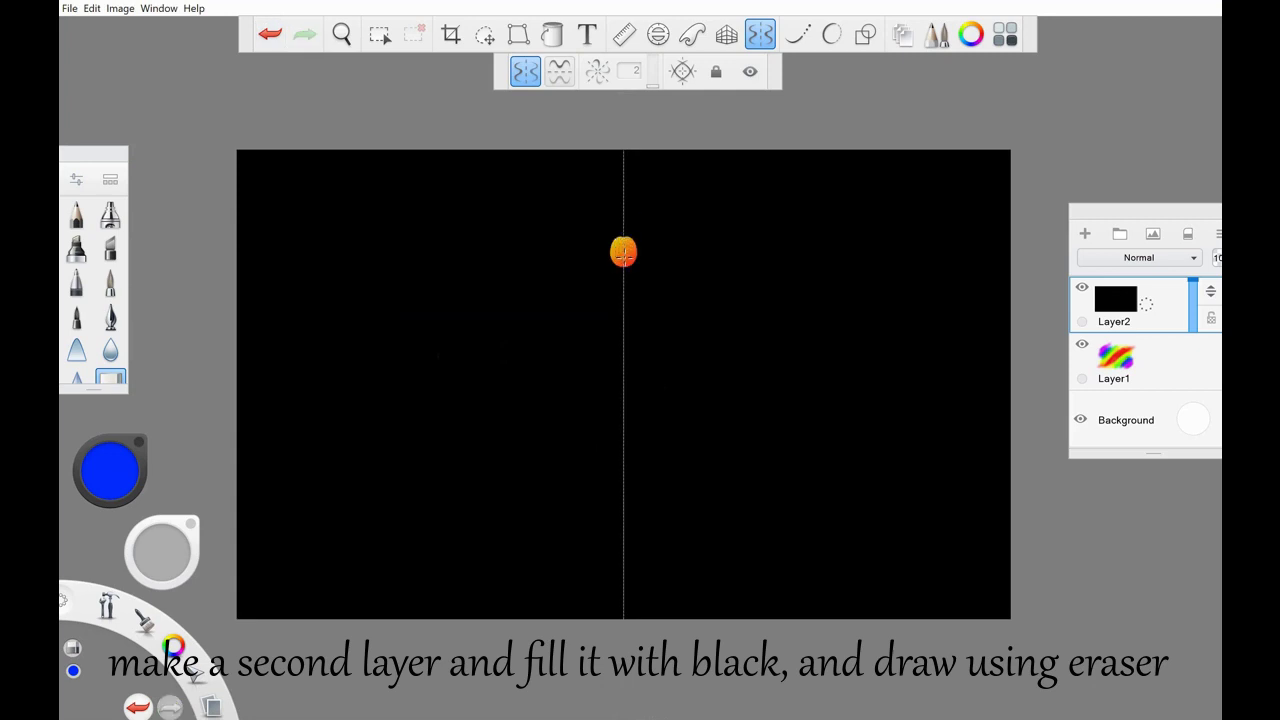
key(ctrl+z)
key(ctrl+z)
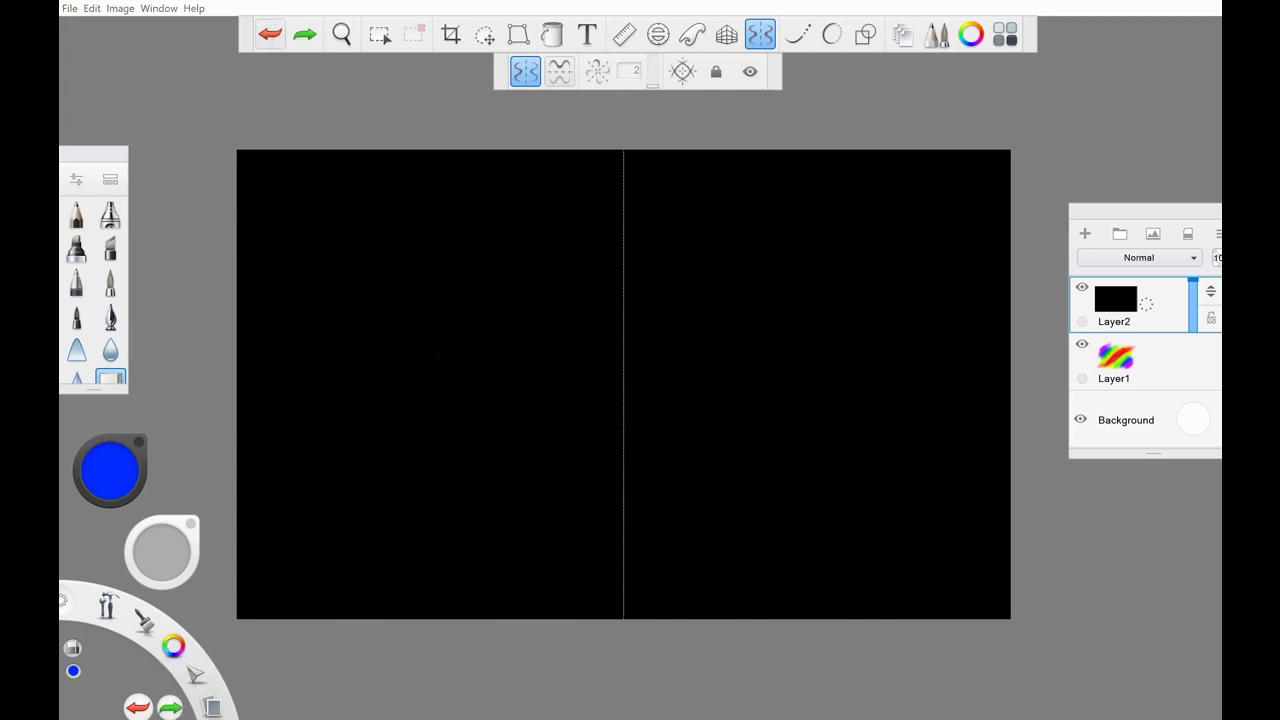
Step: Scratch a round butterfly head, a long tapering body and curved antennae on the symmetry axis, correcting the head with black ink
mouse_move(623, 238)
mouse_down()
mouse_move(604, 348)
mouse_move(615, 410)
mouse_move(632, 410)
mouse_move(623, 517)
mouse_up()
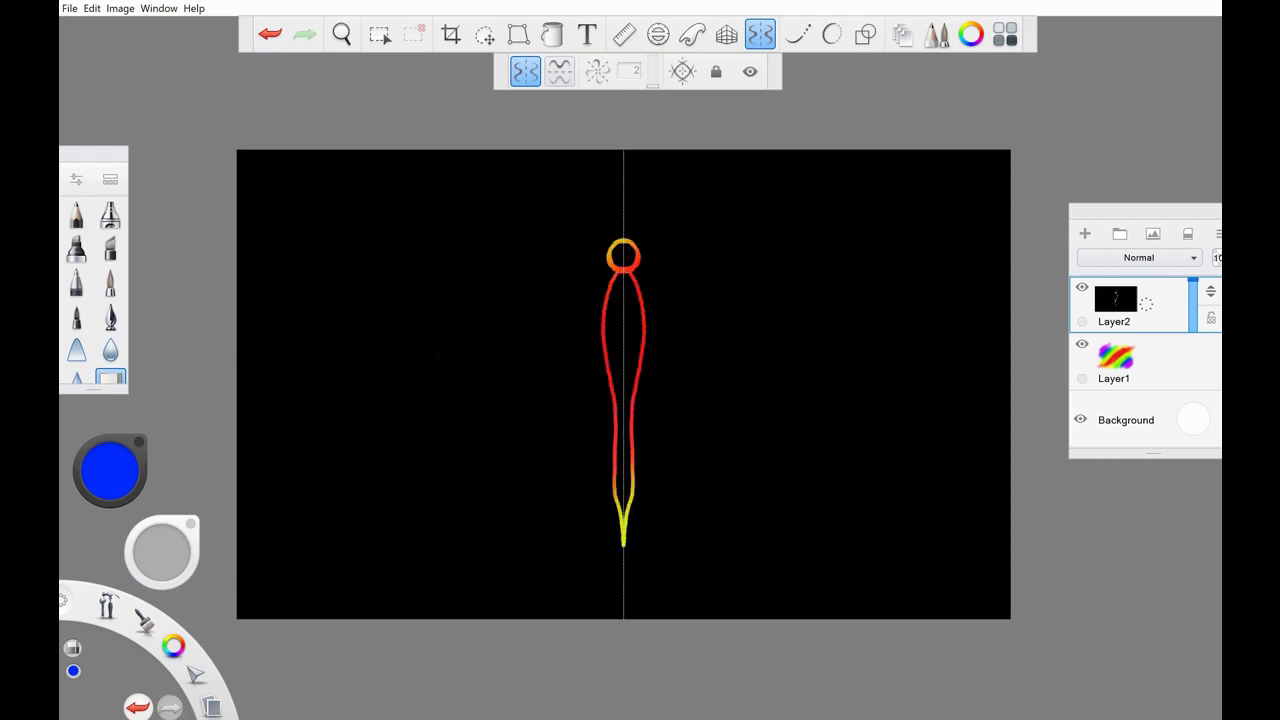
click(110, 282)
drag(110, 460, 110, 500)
click(623, 256)
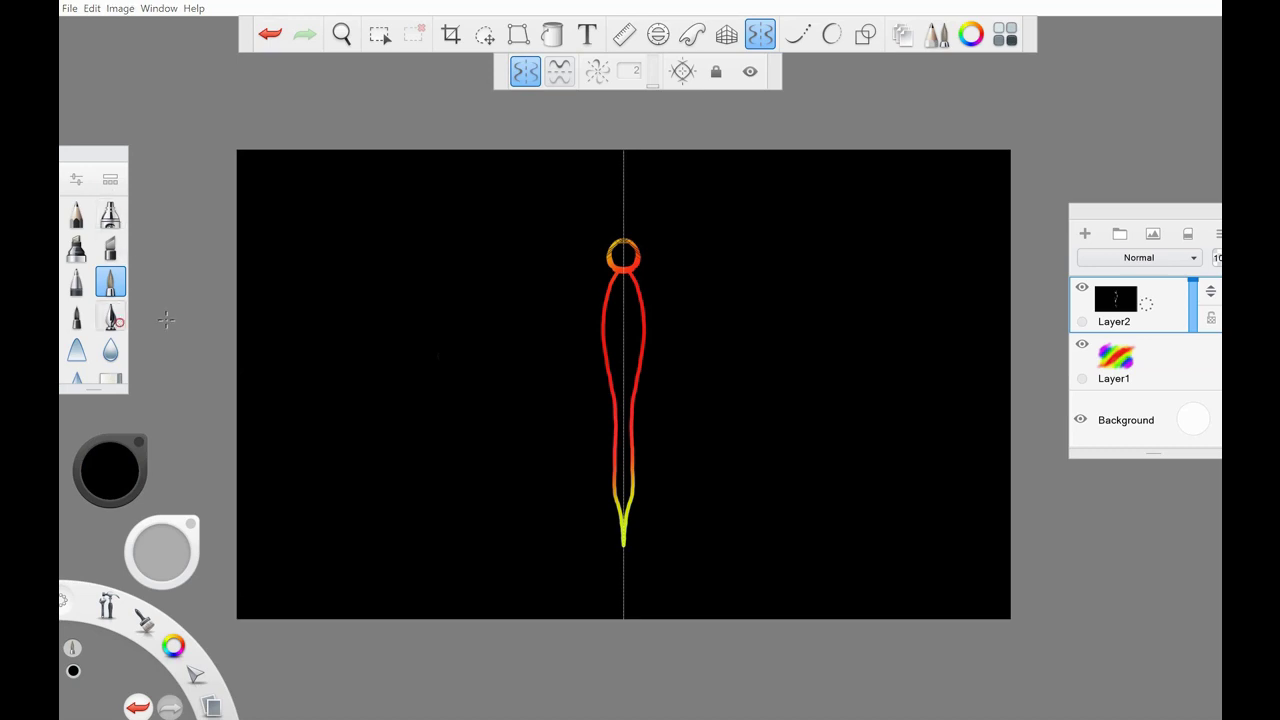
click(110, 316)
mouse_move(622, 258)
mouse_down()
mouse_move(627, 224)
mouse_move(632, 243)
mouse_move(714, 168)
mouse_move(660, 190)
mouse_move(637, 229)
mouse_up()
click(110, 378)
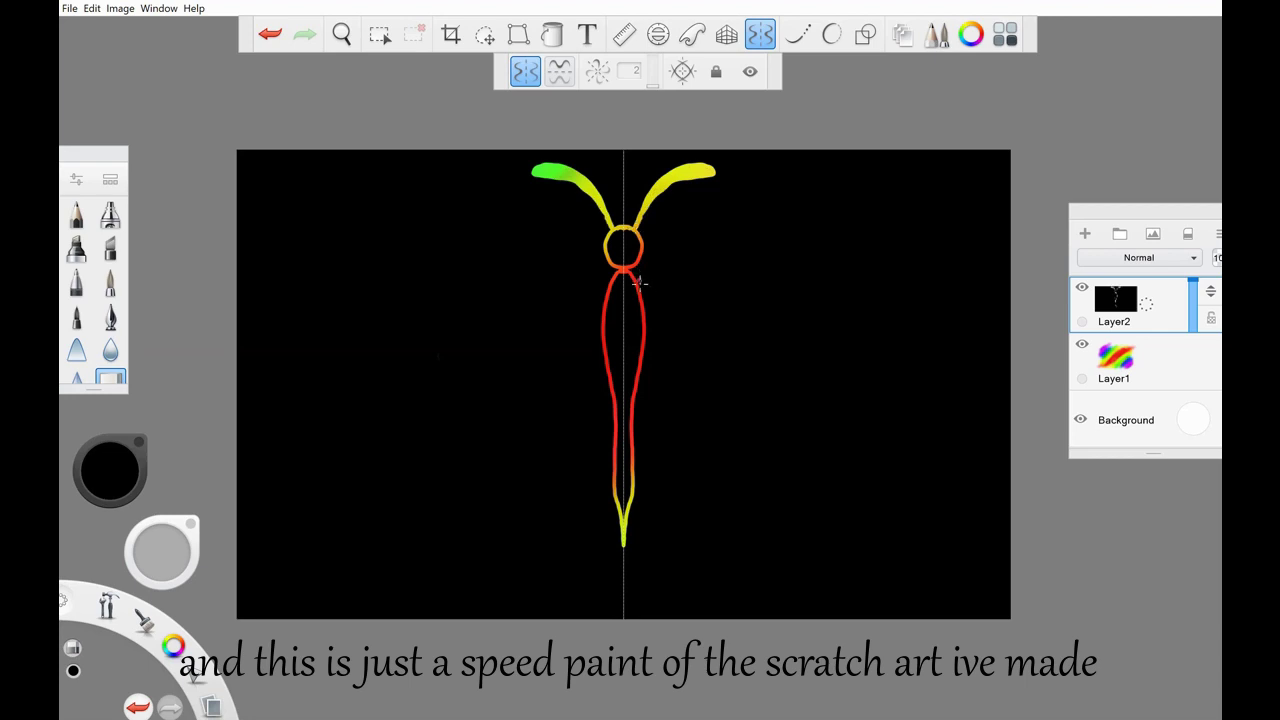
Step: Outline the butterfly's mirrored upper and lower wings with the eraser, and decorate the body with tail stripes and nested pointed ovals
mouse_move(648, 315)
mouse_down()
mouse_move(683, 268)
mouse_move(806, 176)
mouse_move(873, 169)
mouse_move(918, 207)
mouse_move(872, 350)
mouse_move(718, 404)
mouse_move(640, 400)
mouse_up()
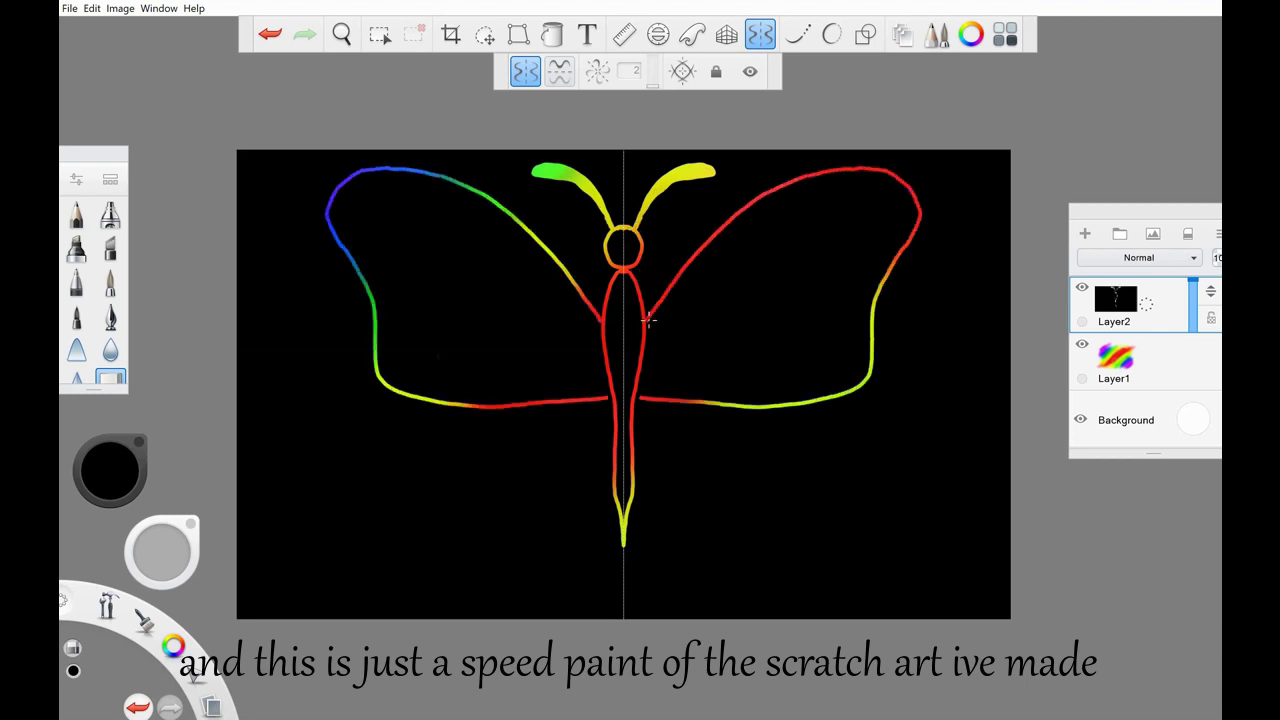
mouse_move(642, 463)
mouse_down()
mouse_move(747, 587)
mouse_move(857, 560)
mouse_move(818, 402)
mouse_up()
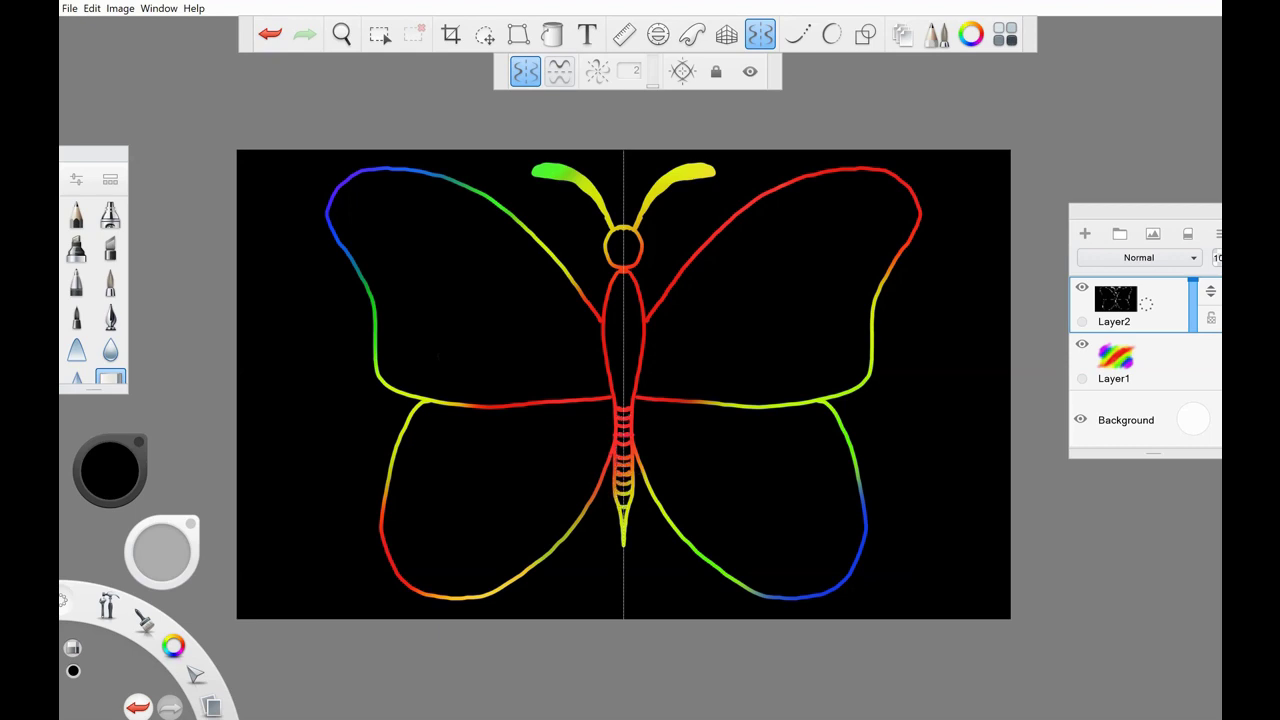
mouse_move(622, 306)
mouse_down()
mouse_move(626, 370)
mouse_move(610, 330)
mouse_move(615, 288)
mouse_up()
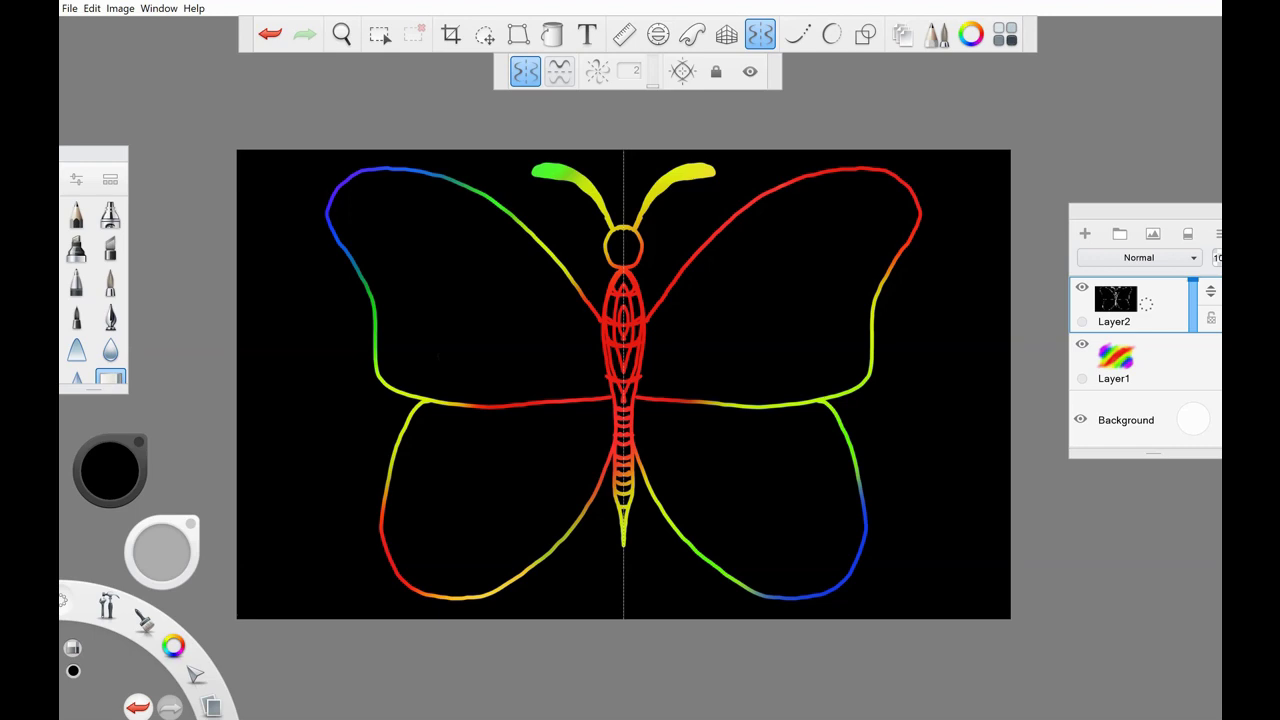
Step: Scratch narrow loops fanning from the body inside the upper wings, adding a striped teardrop, short veins and a filled oval
mouse_move(640, 380)
mouse_down()
mouse_move(799, 321)
mouse_move(797, 388)
mouse_move(639, 380)
mouse_up()
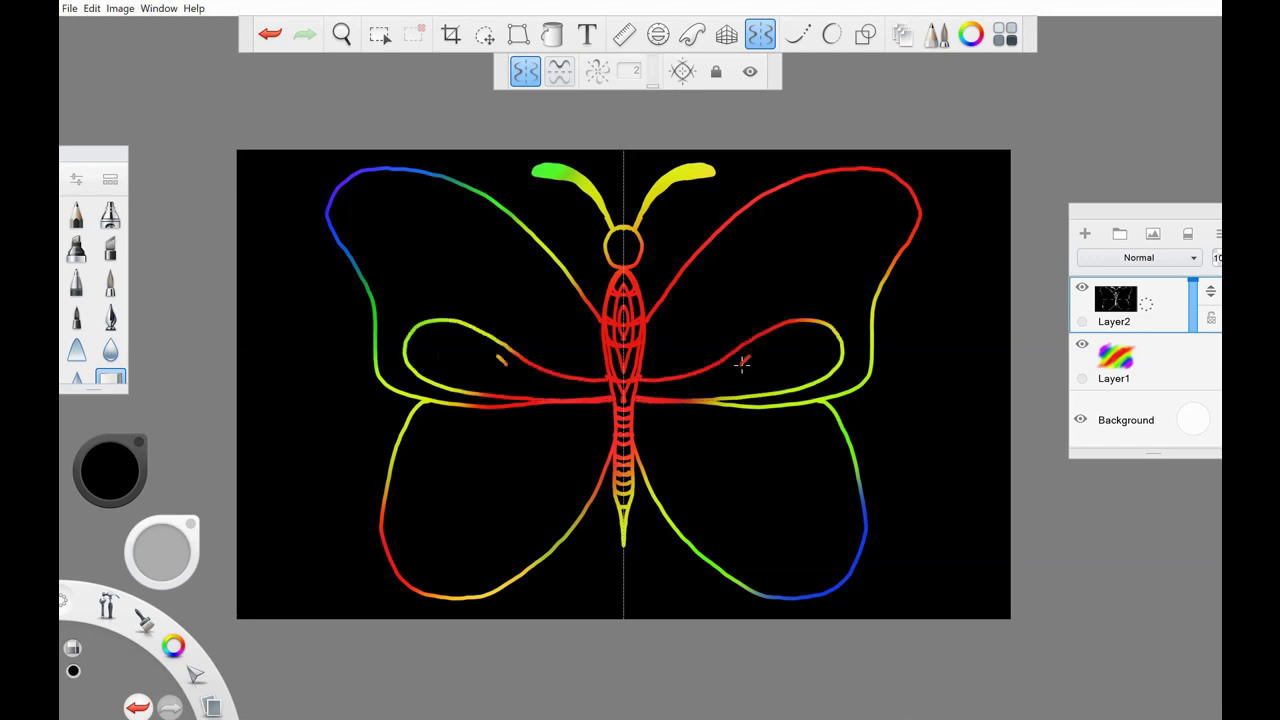
mouse_move(742, 363)
mouse_down()
mouse_move(806, 365)
mouse_move(805, 383)
mouse_move(730, 390)
mouse_up()
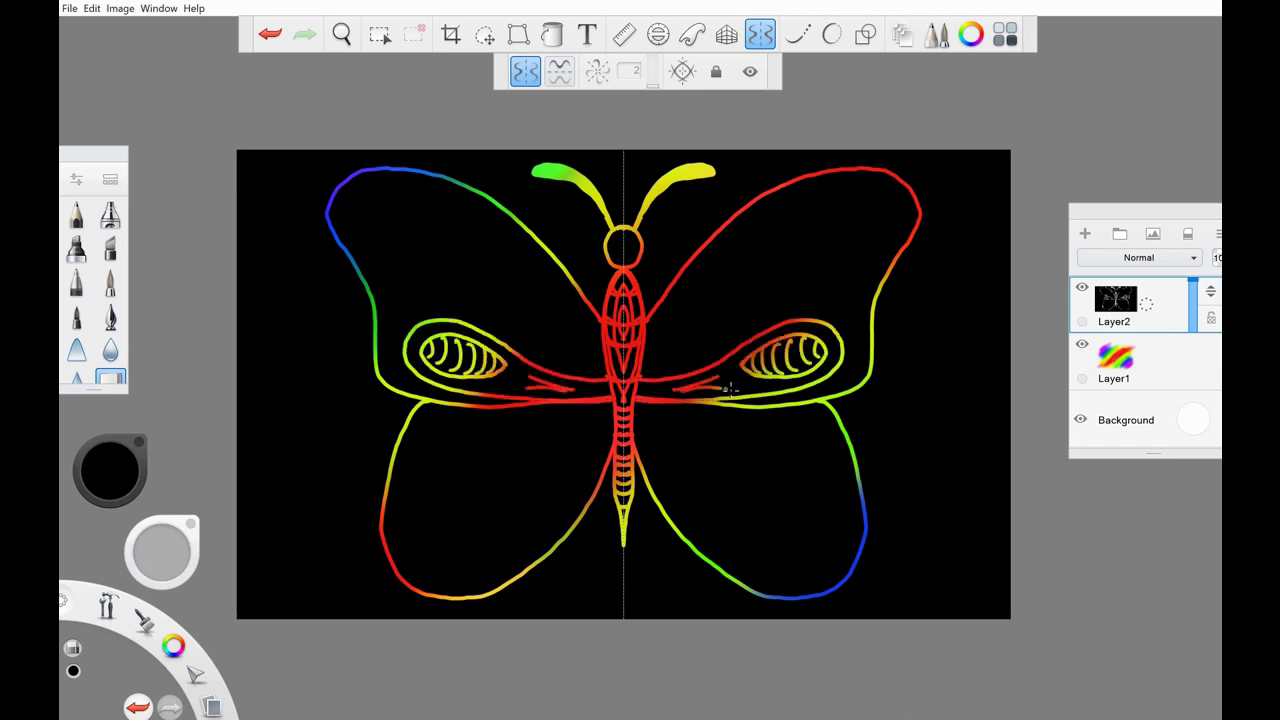
mouse_move(662, 363)
mouse_down()
mouse_move(770, 318)
mouse_move(748, 322)
mouse_up()
drag(640, 366, 725, 324)
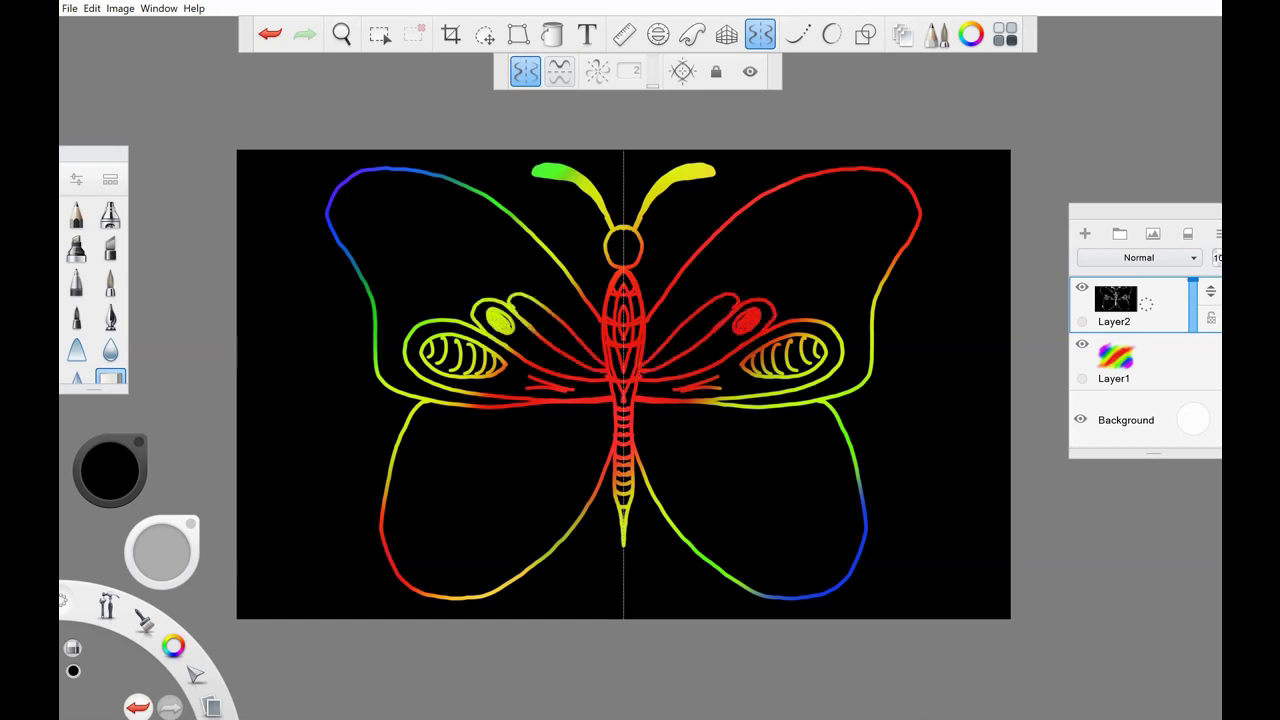
Step: Thicken the outer edges of the upper wings with the eraser and ink a row of black dots along them
mouse_move(886, 174)
mouse_down()
mouse_move(858, 390)
mouse_move(905, 200)
mouse_move(870, 285)
mouse_move(905, 187)
mouse_move(870, 375)
mouse_up()
key(ctrl+z)
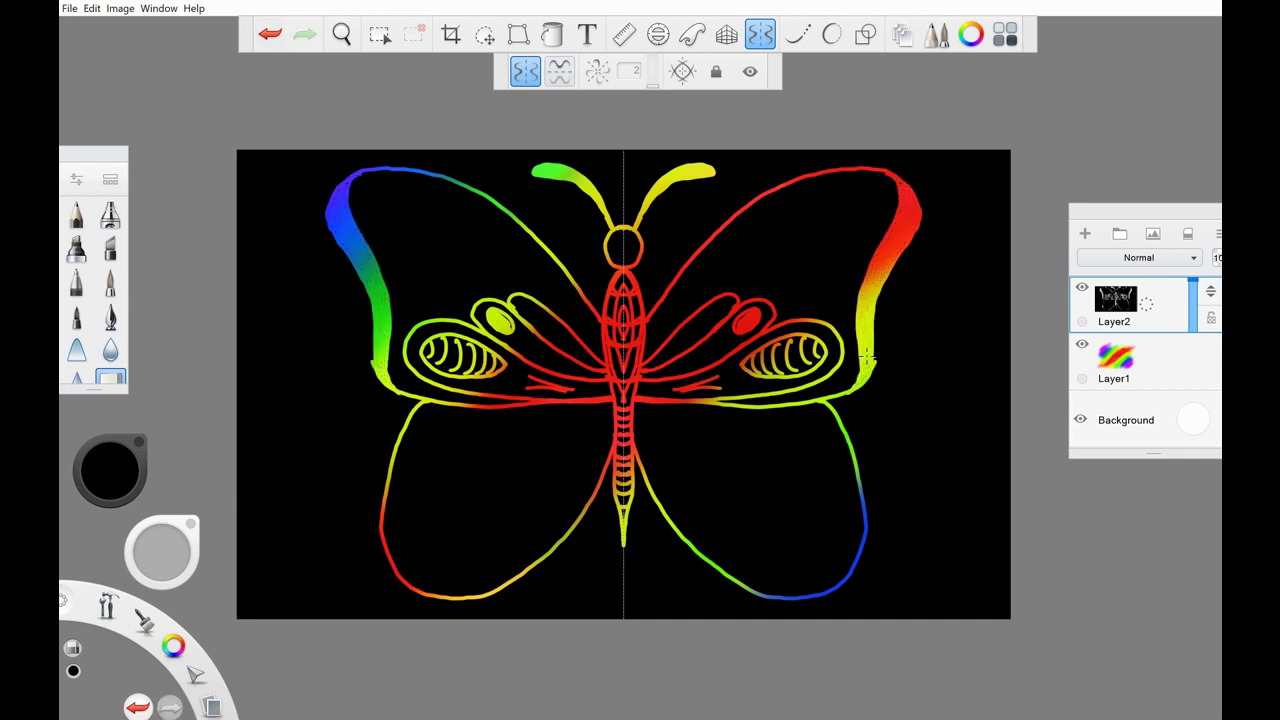
click(110, 316)
click(908, 203)
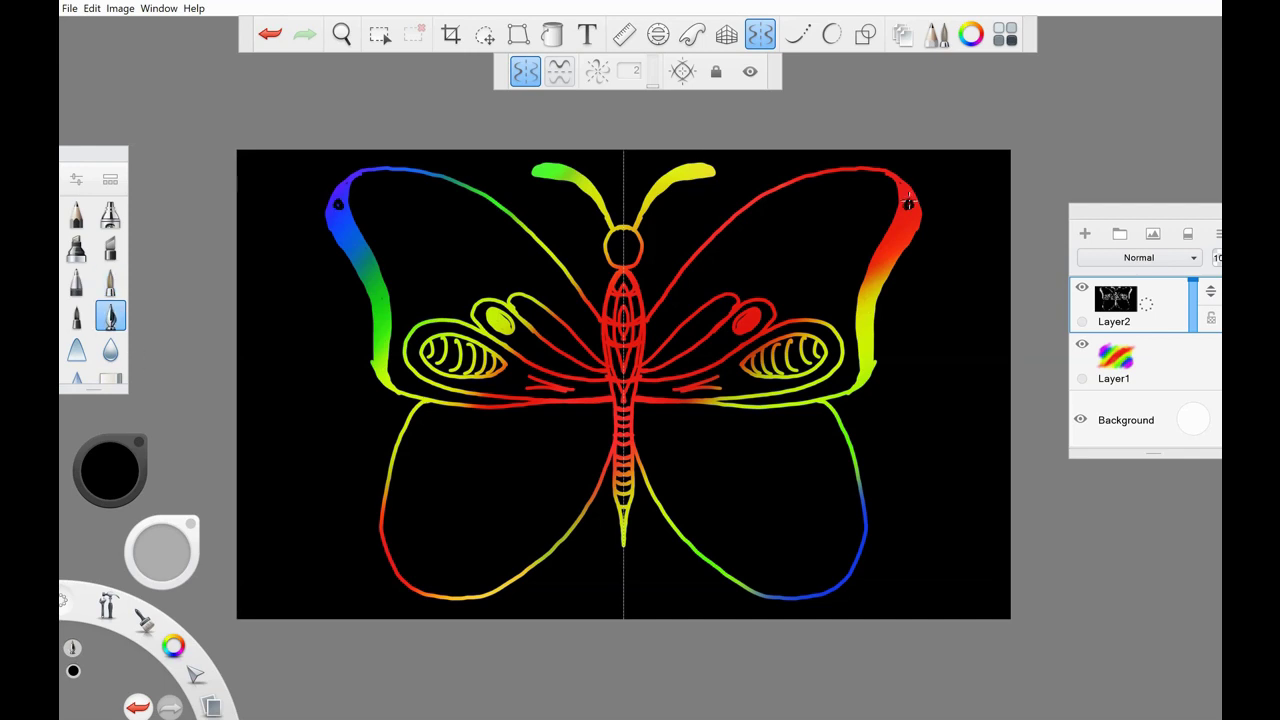
click(900, 232)
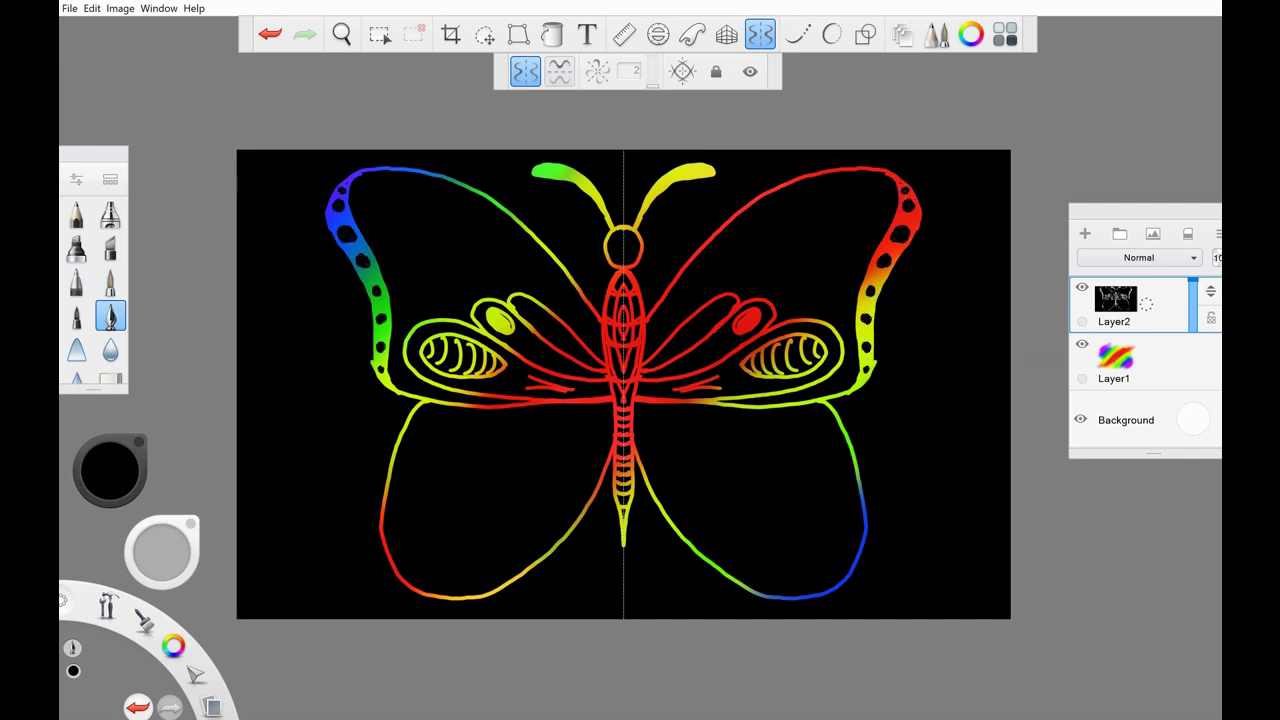
Step: Scratch a wavy contour around the inner wing loops and two teardrop outlines above it in each upper wing
click(110, 378)
mouse_move(738, 278)
mouse_down()
mouse_move(836, 316)
mouse_move(850, 364)
mouse_move(832, 396)
mouse_up()
mouse_move(650, 352)
mouse_down()
mouse_move(753, 258)
mouse_move(806, 276)
mouse_up()
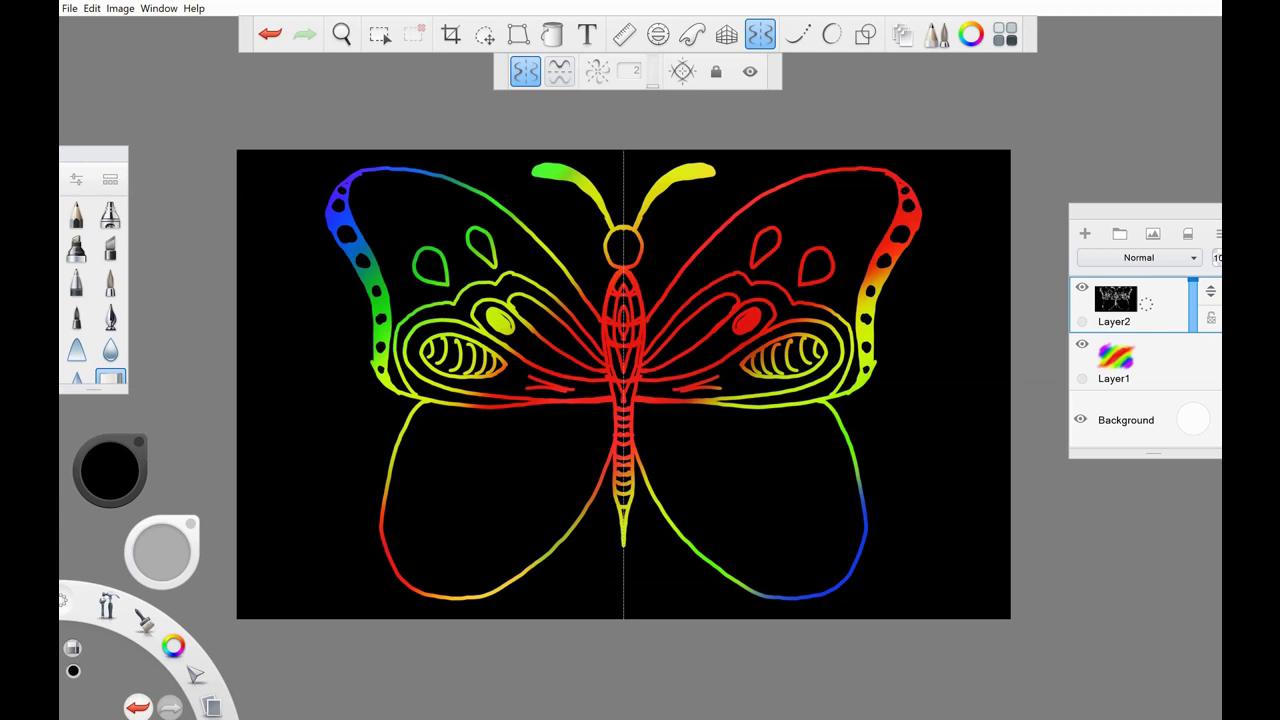
Step: Try a pointed contour around the two teardrops in each upper wing and fill the teardrops around small black dots
drag(384, 533, 428, 596)
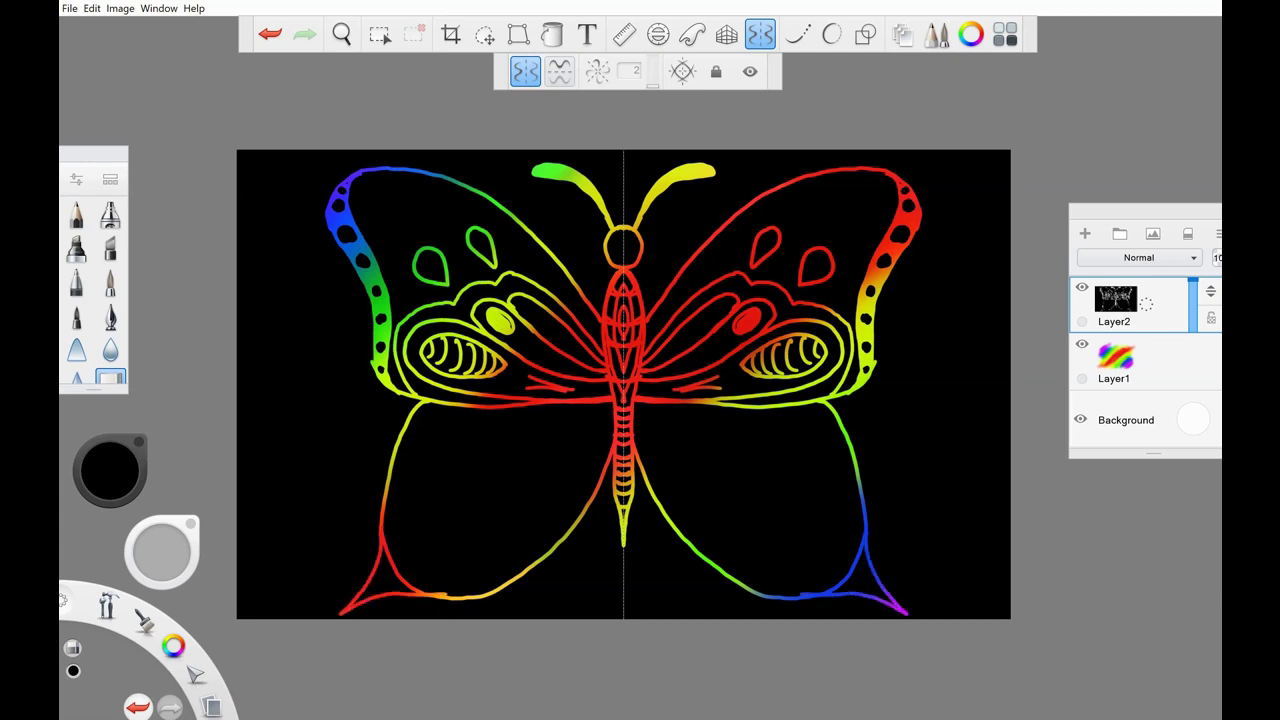
key(ctrl+z)
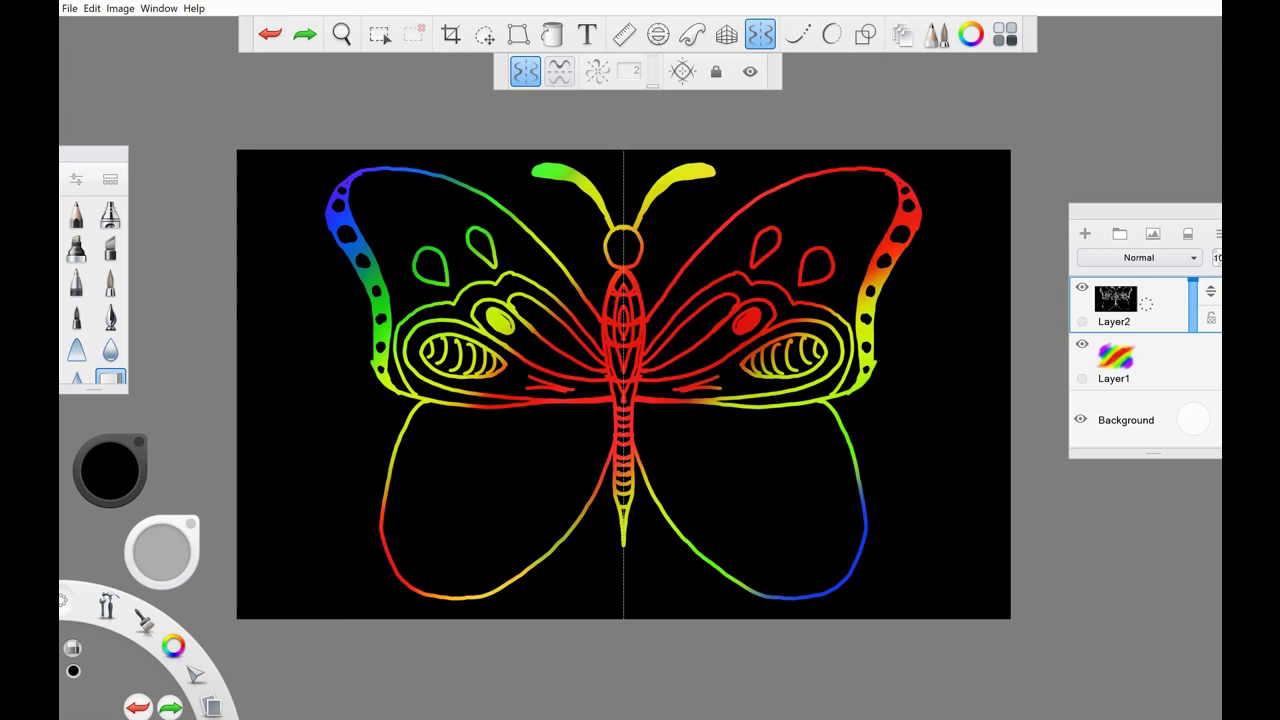
mouse_move(453, 302)
mouse_down()
mouse_move(400, 188)
mouse_move(500, 238)
mouse_move(505, 278)
mouse_up()
drag(420, 259, 473, 231)
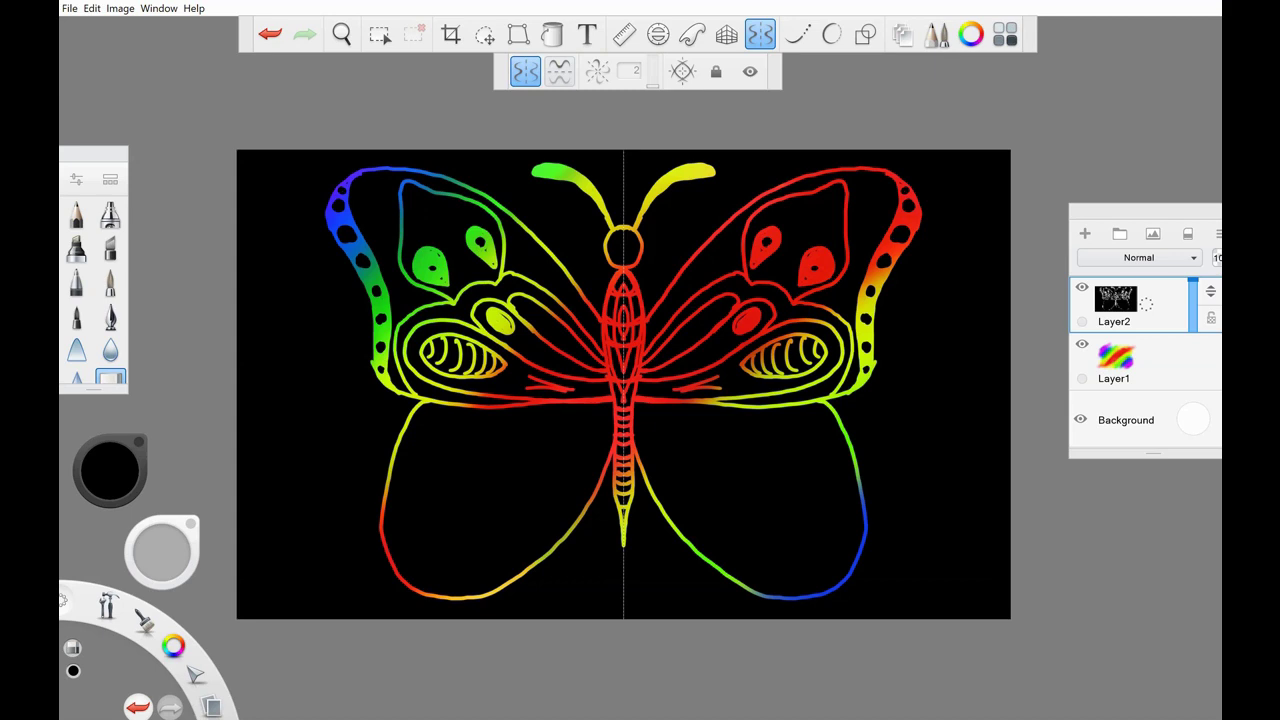
Step: Paint over the teardrops and their surrounding contour in each upper wing in black with an enlarged inking pen
click(110, 316)
mouse_move(408, 280)
mouse_down()
mouse_move(400, 195)
mouse_move(416, 286)
mouse_up()
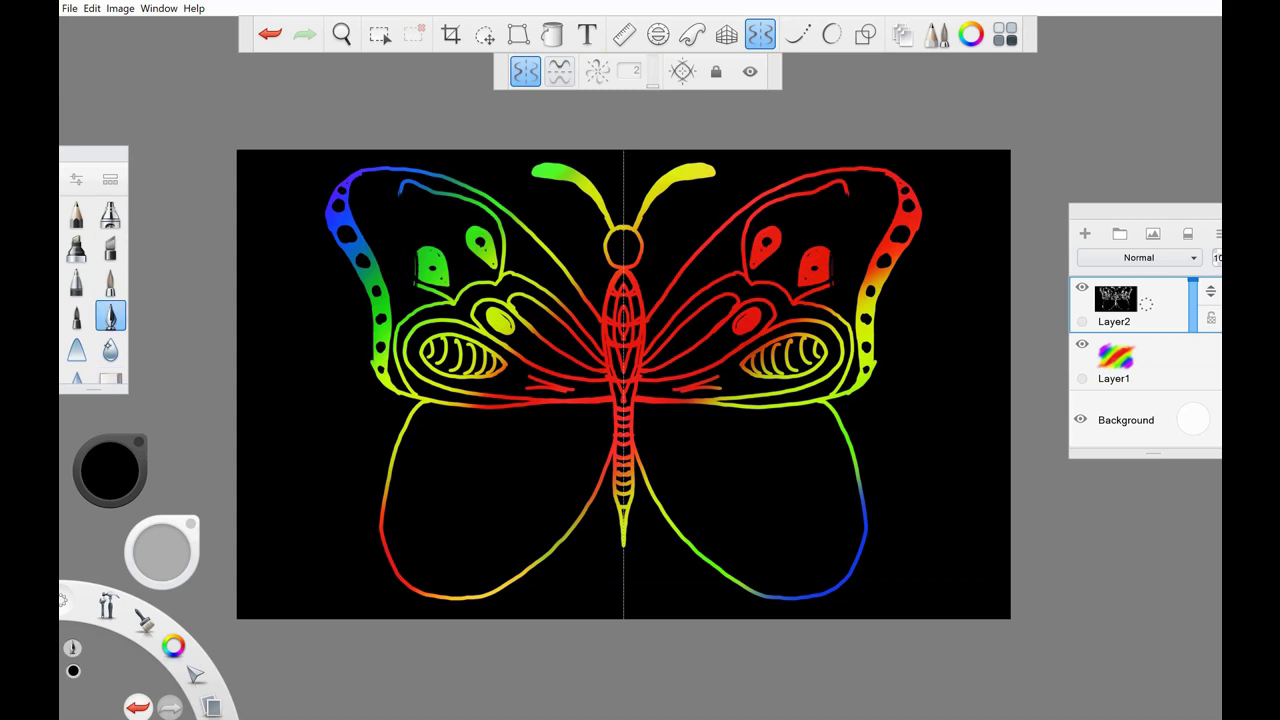
click(76, 179)
drag(177, 268, 223, 268)
mouse_move(420, 245)
mouse_down()
mouse_move(440, 285)
mouse_move(446, 247)
mouse_up()
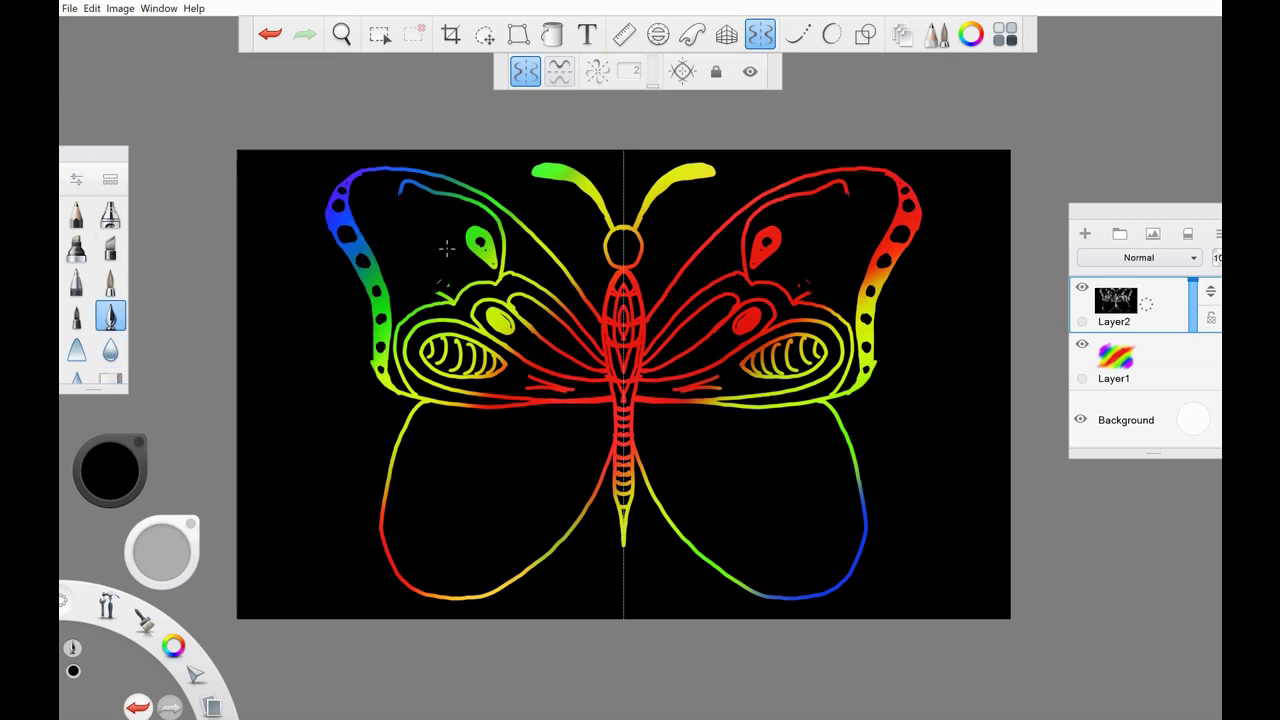
mouse_move(444, 297)
mouse_down()
mouse_move(494, 228)
mouse_move(442, 192)
mouse_move(352, 208)
mouse_up()
Step: Scratch a rayed arc at each upper wing tip, a thick band below the top edge and curved veins fanning toward the dotted margin
click(110, 378)
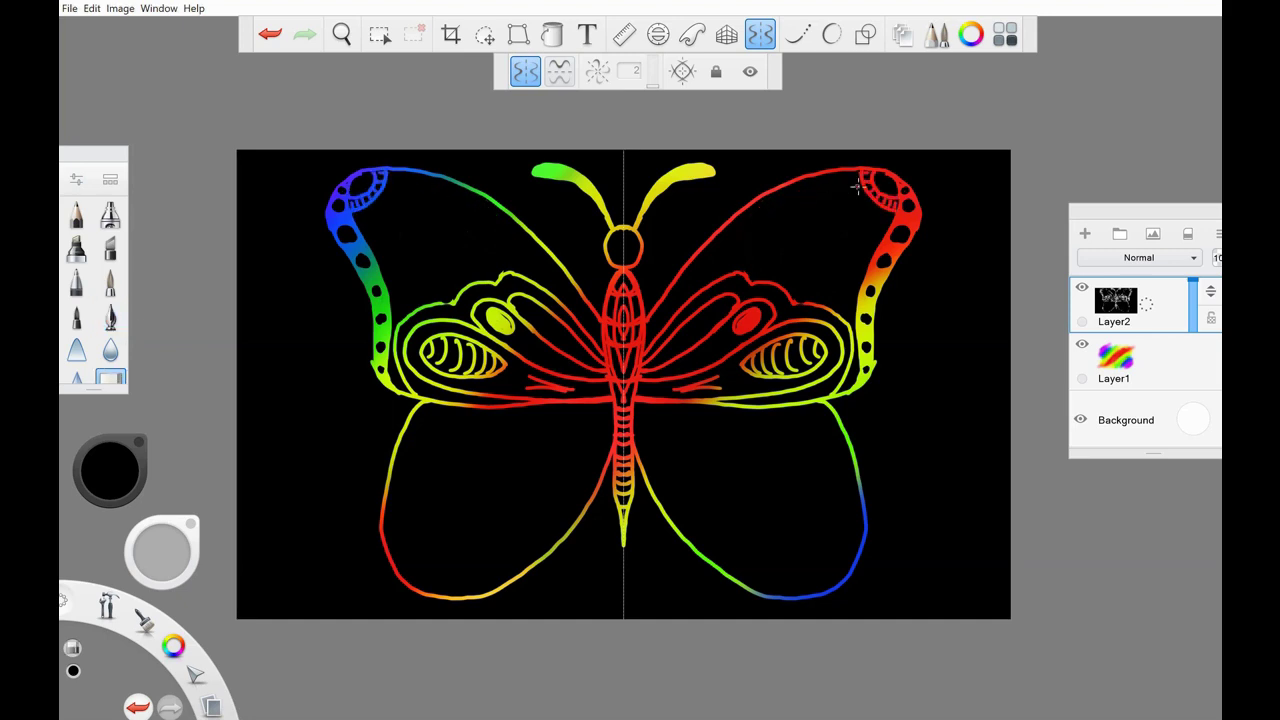
key(ctrl+z)
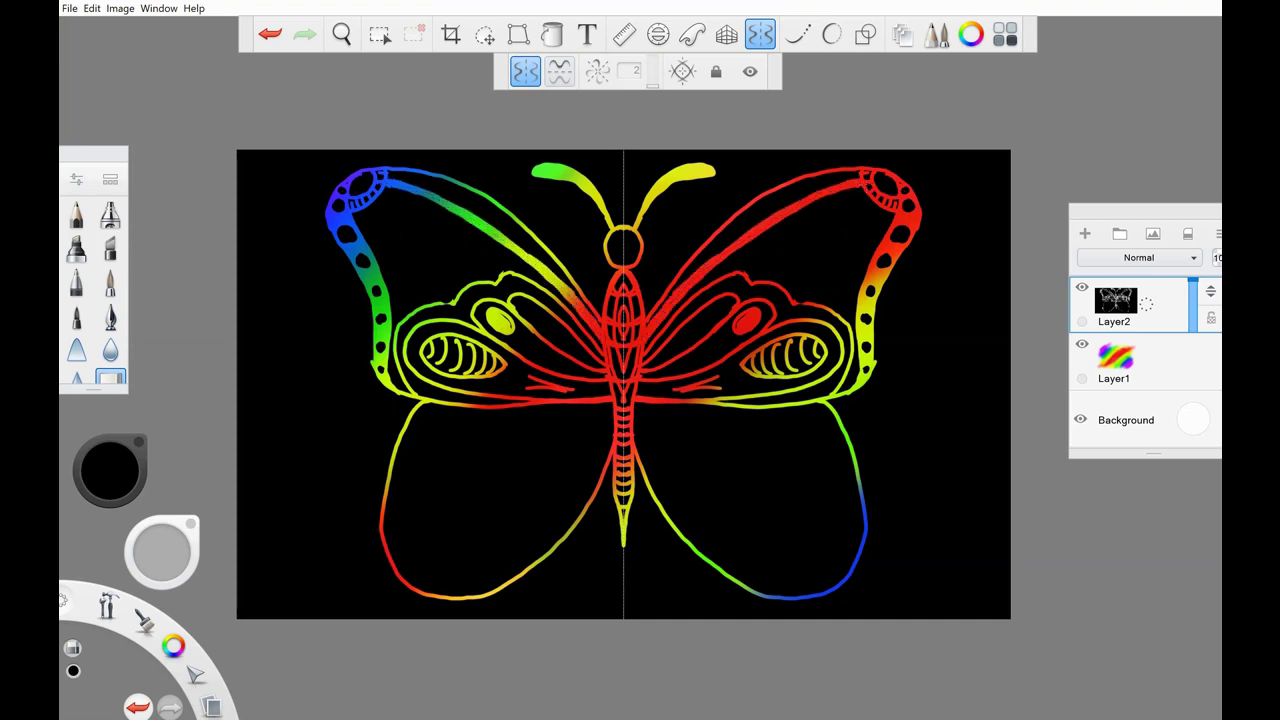
mouse_move(449, 300)
mouse_down()
mouse_move(372, 240)
mouse_move(447, 298)
mouse_up()
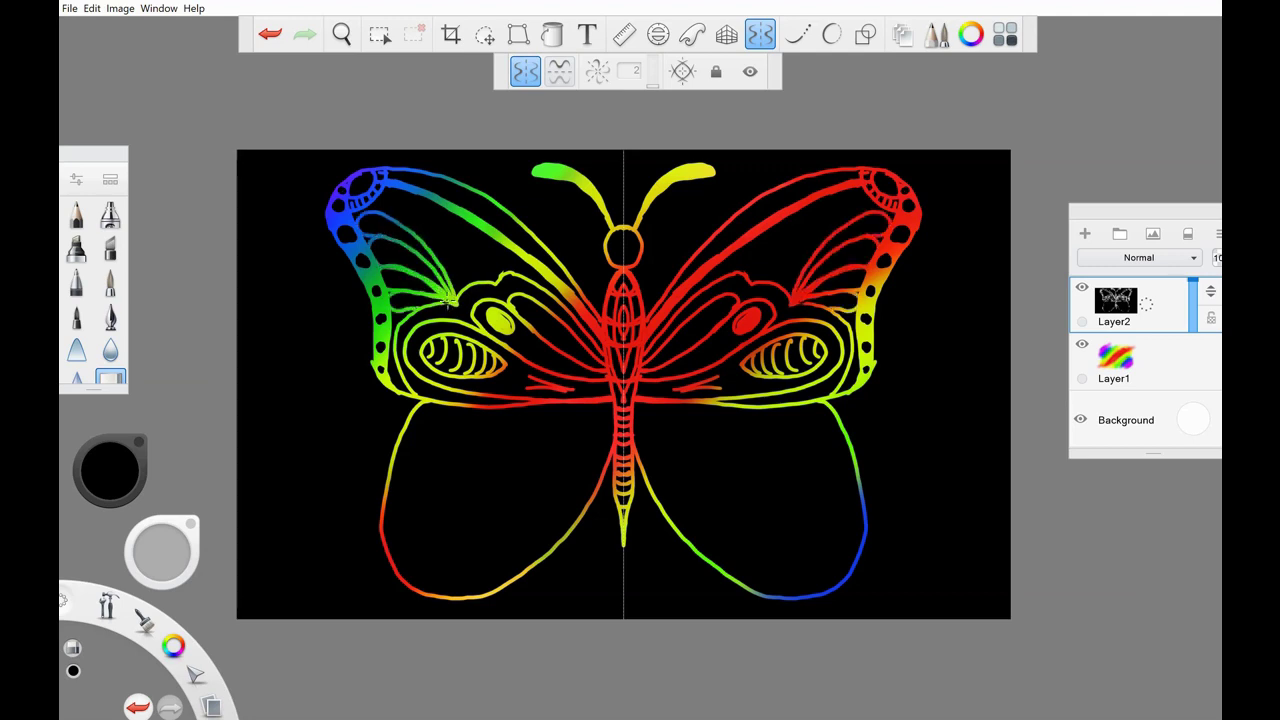
mouse_move(378, 200)
mouse_down()
mouse_move(426, 218)
mouse_move(458, 298)
mouse_up()
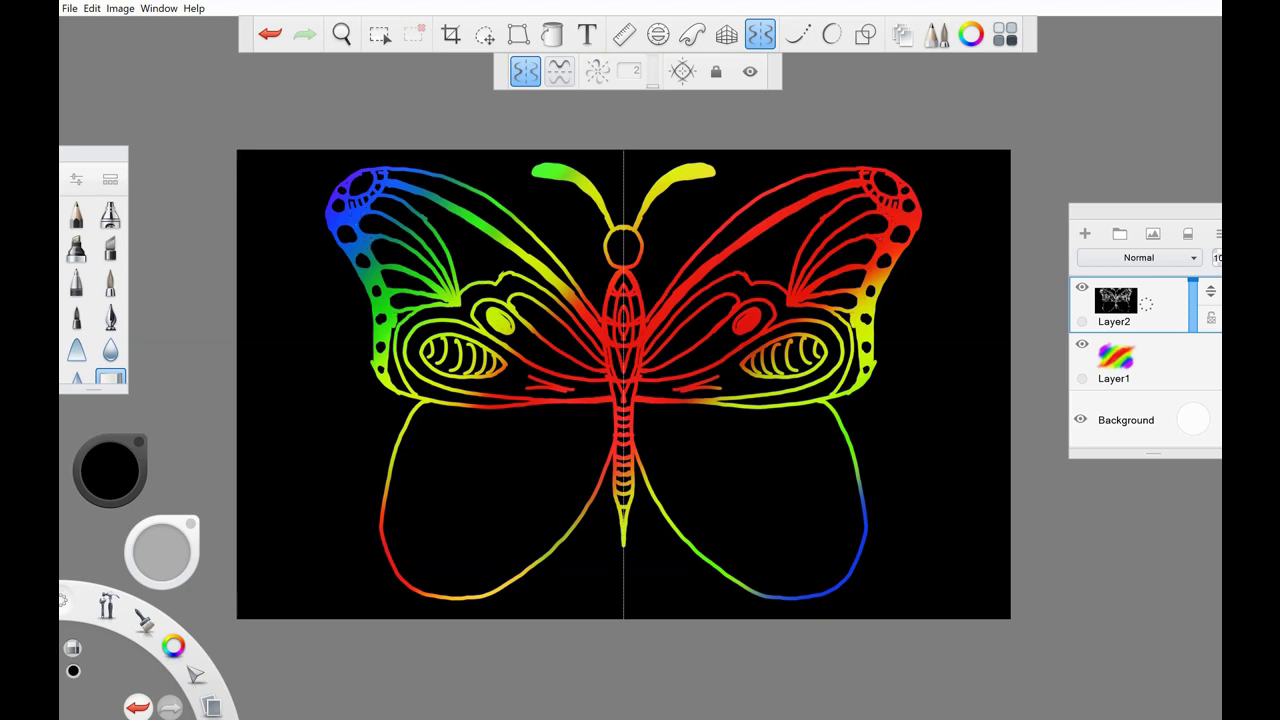
Step: Fill in the lower outer corners of the upper wings and add a filled triangular eyespot with a solid teardrop above it
drag(392, 358, 392, 389)
mouse_move(557, 296)
mouse_down()
mouse_move(470, 272)
mouse_move(476, 244)
mouse_move(565, 289)
mouse_move(494, 260)
mouse_up()
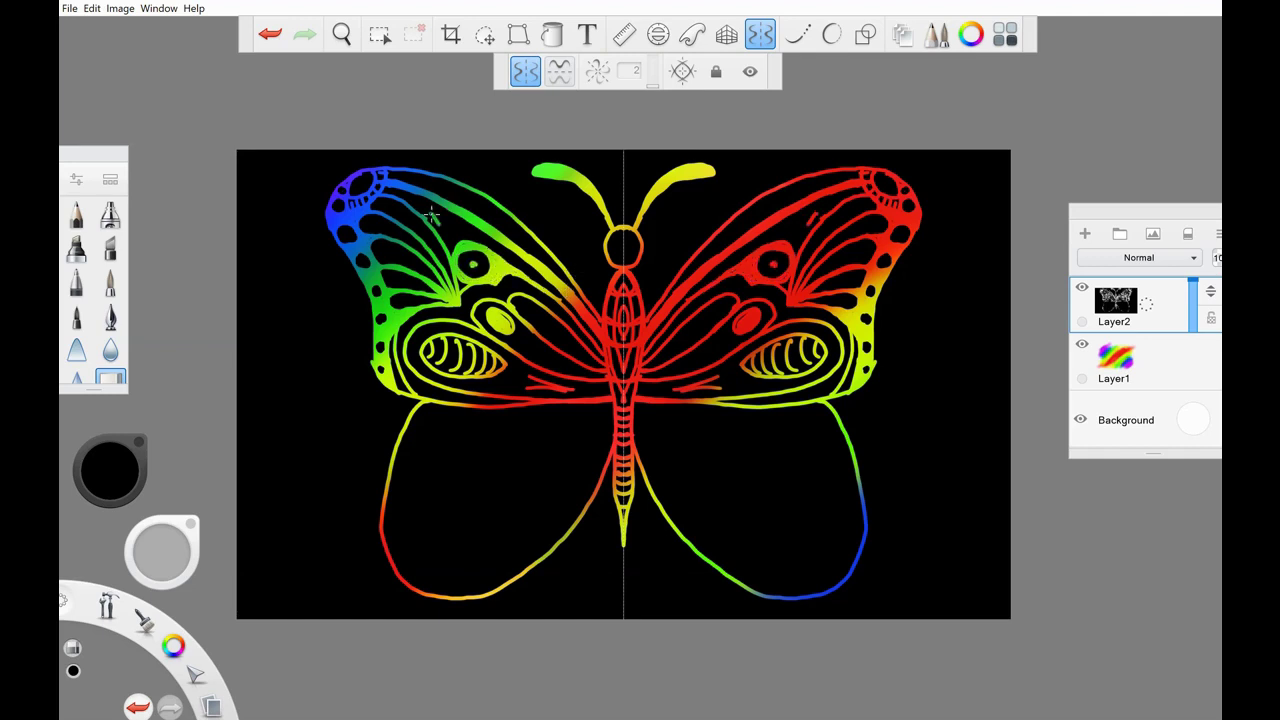
drag(431, 214, 452, 230)
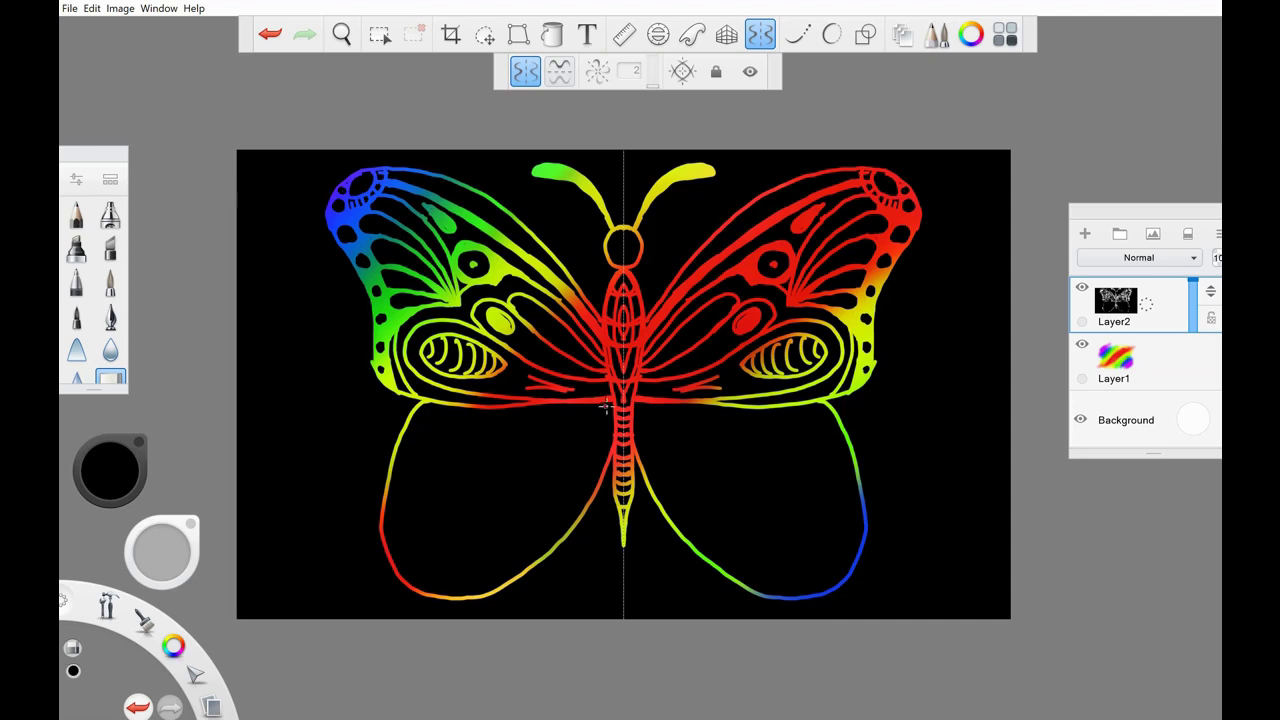
Step: Scratch a fan of long petal loops from the body into each lower wing and enclose their tips with a curved border
mouse_move(605, 405)
mouse_down()
mouse_move(470, 515)
mouse_move(570, 430)
mouse_move(500, 520)
mouse_move(617, 401)
mouse_move(425, 455)
mouse_move(600, 398)
mouse_up()
click(270, 33)
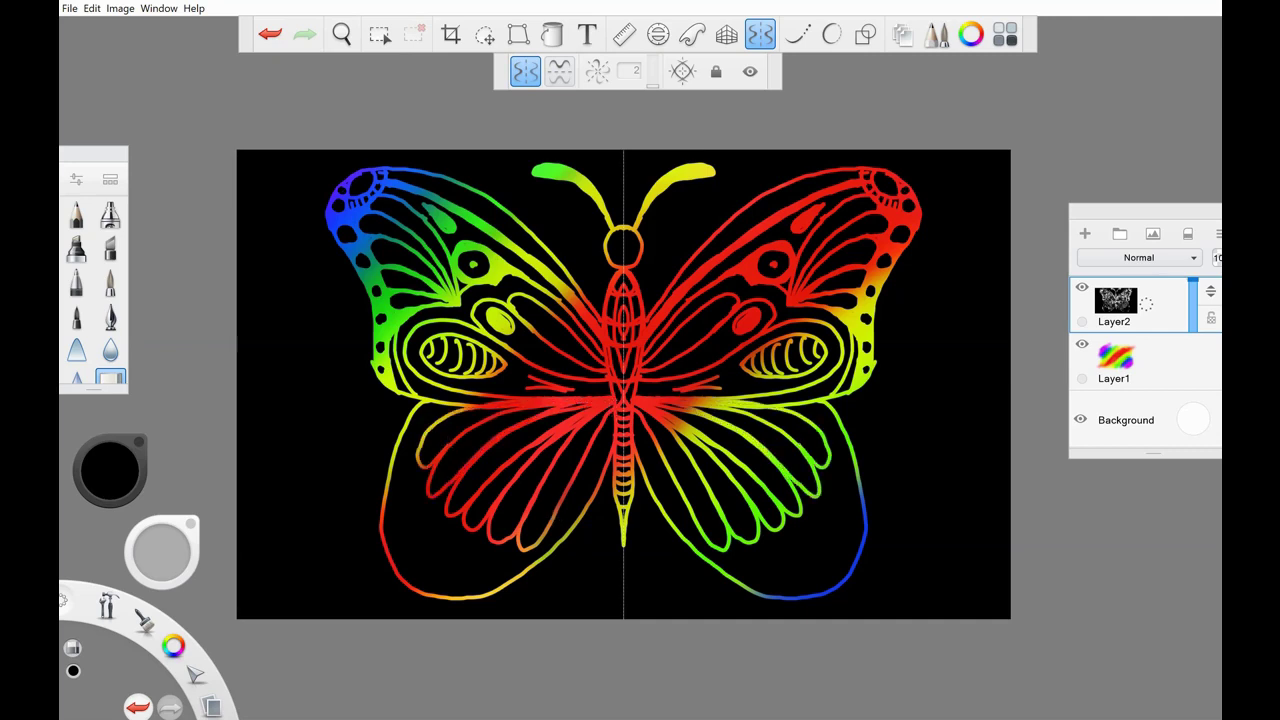
drag(431, 407, 428, 408)
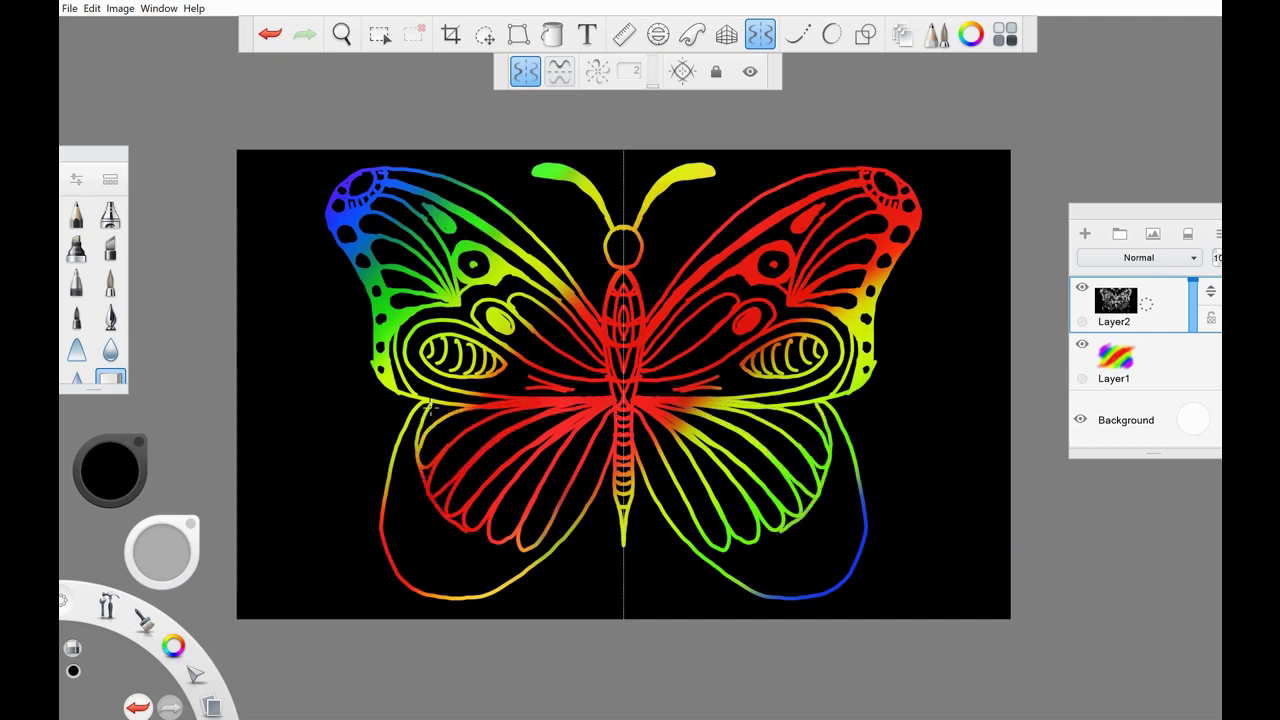
drag(529, 548, 553, 546)
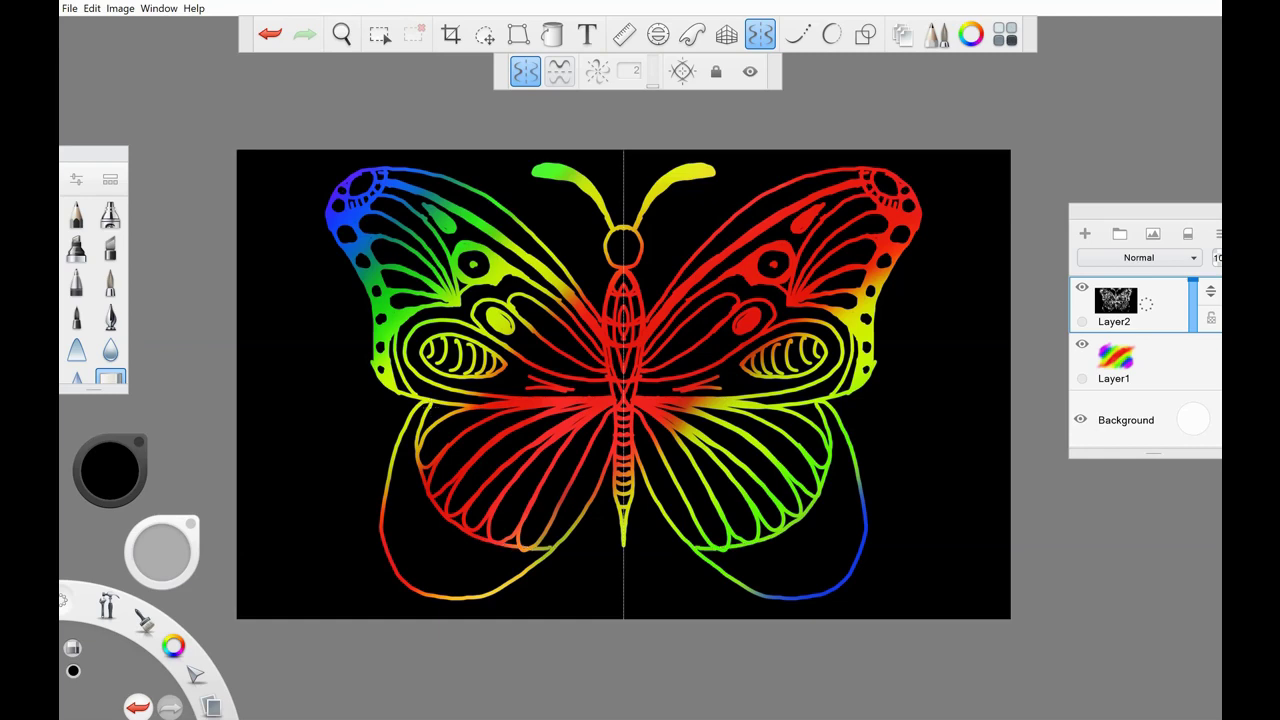
Step: Erase the black gaps between the petal tips and the curved border in the lower wings
drag(428, 420, 435, 403)
mouse_move(427, 470)
mouse_down()
mouse_move(438, 500)
mouse_move(485, 527)
mouse_up()
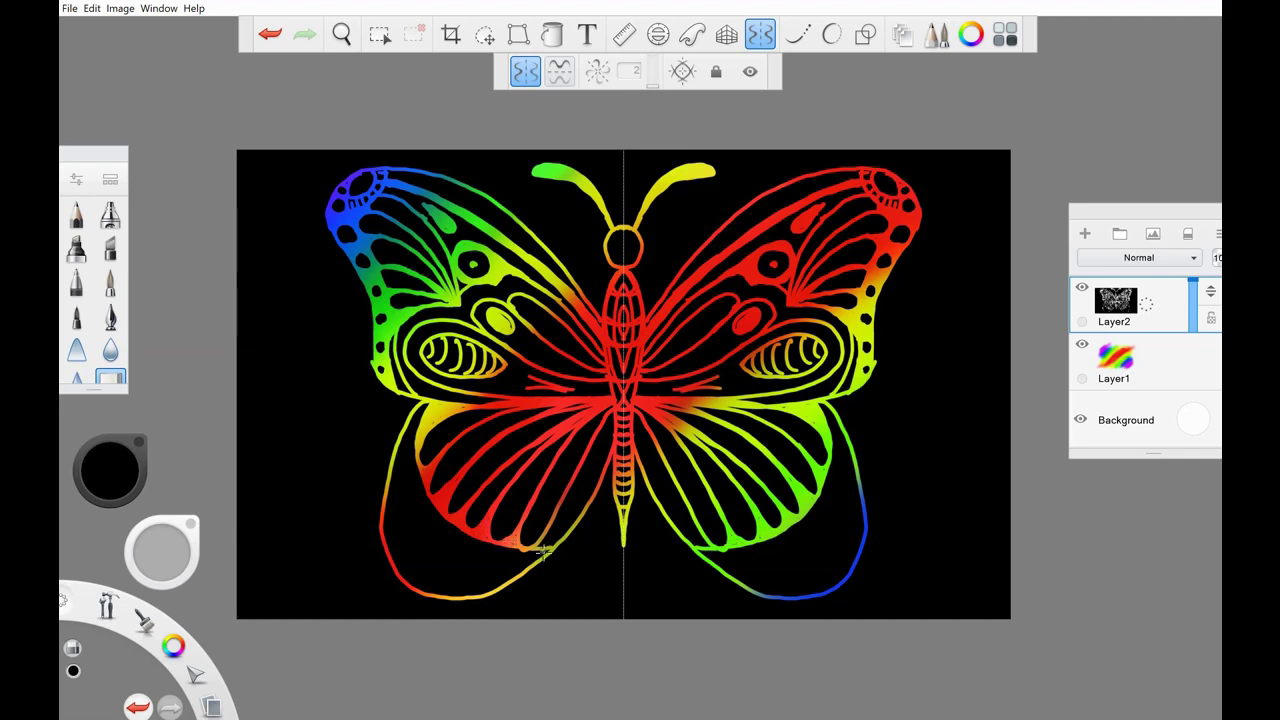
key(e)
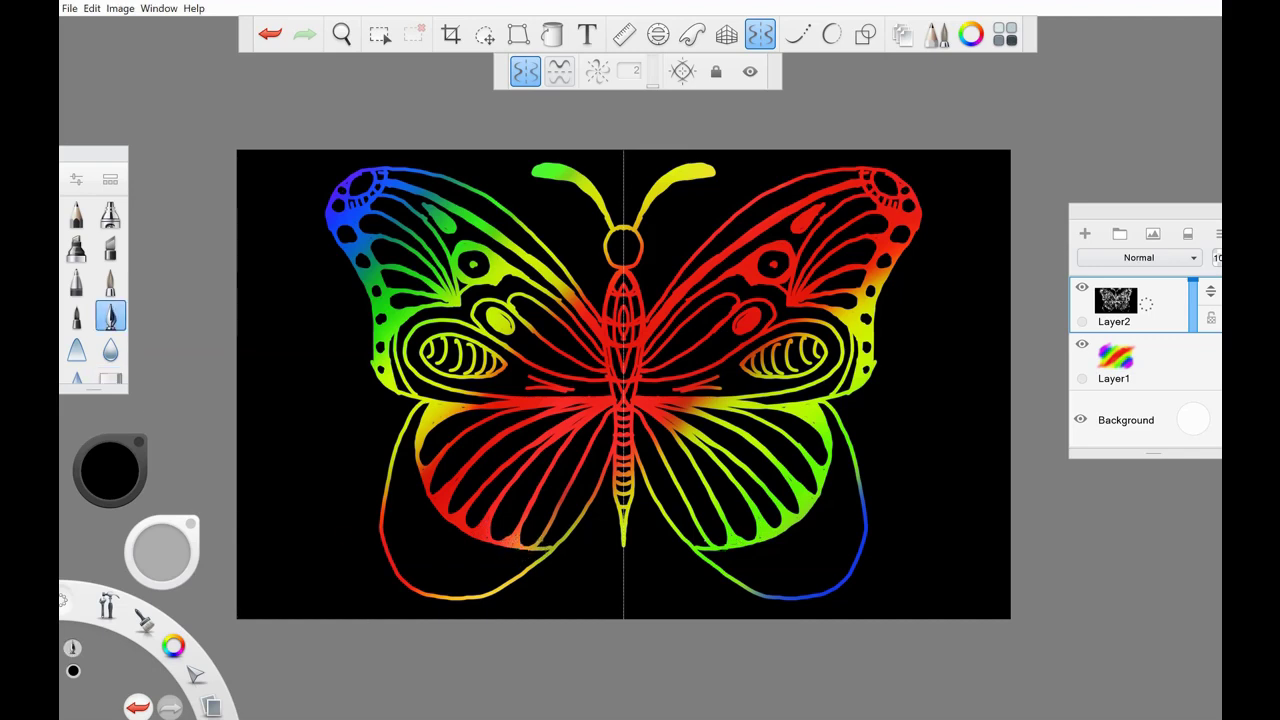
key(e)
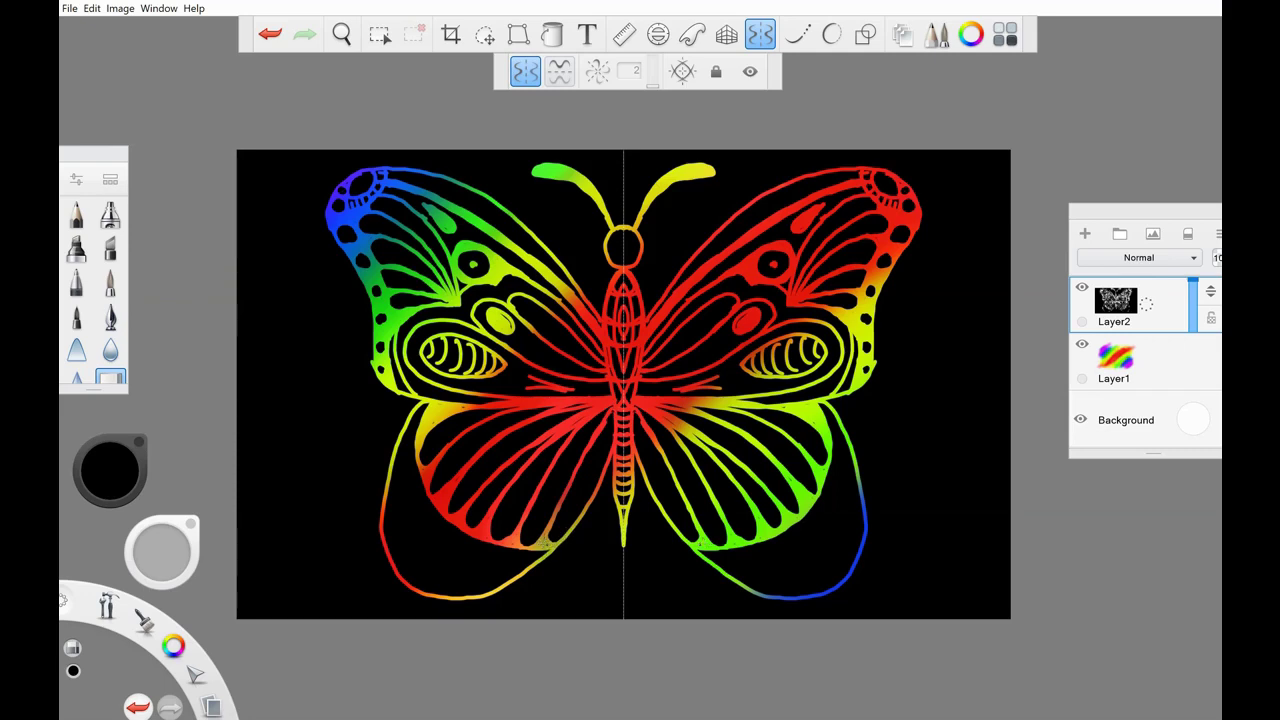
Step: Add a dot near the tip of each lower-wing petal and a thin line along the middle of the petals
click(433, 442)
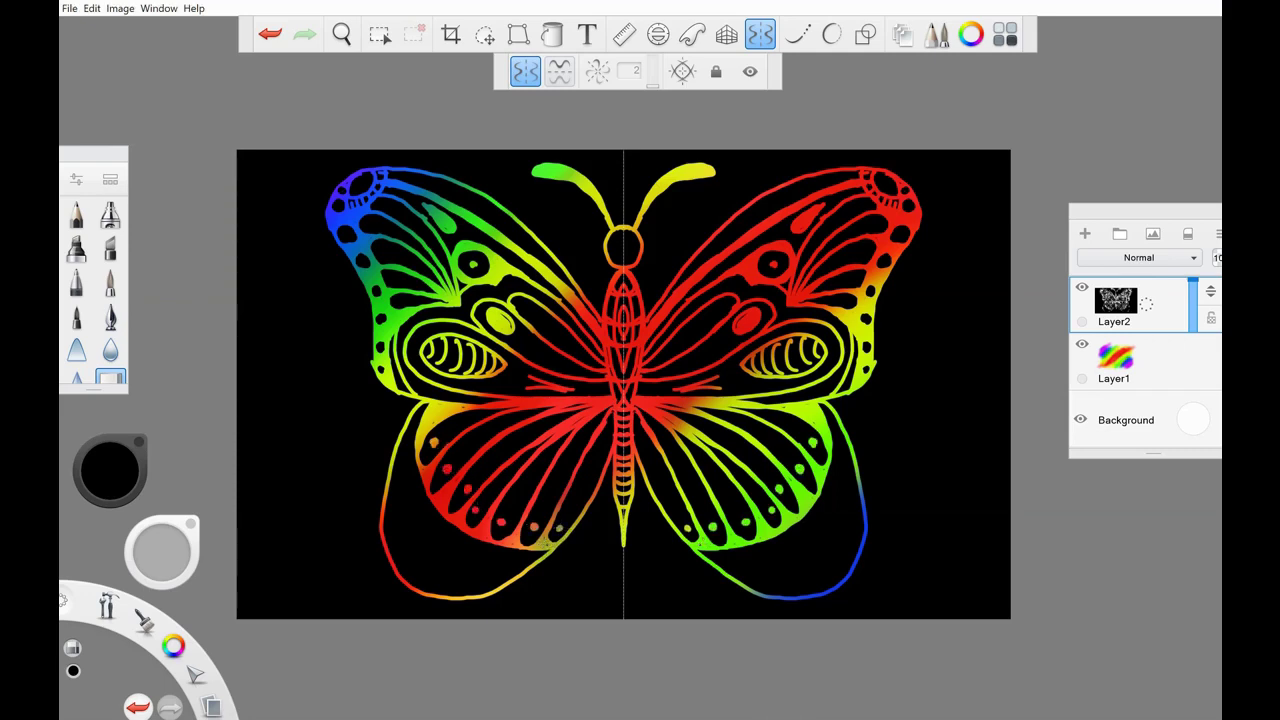
drag(445, 420, 526, 512)
drag(566, 470, 592, 518)
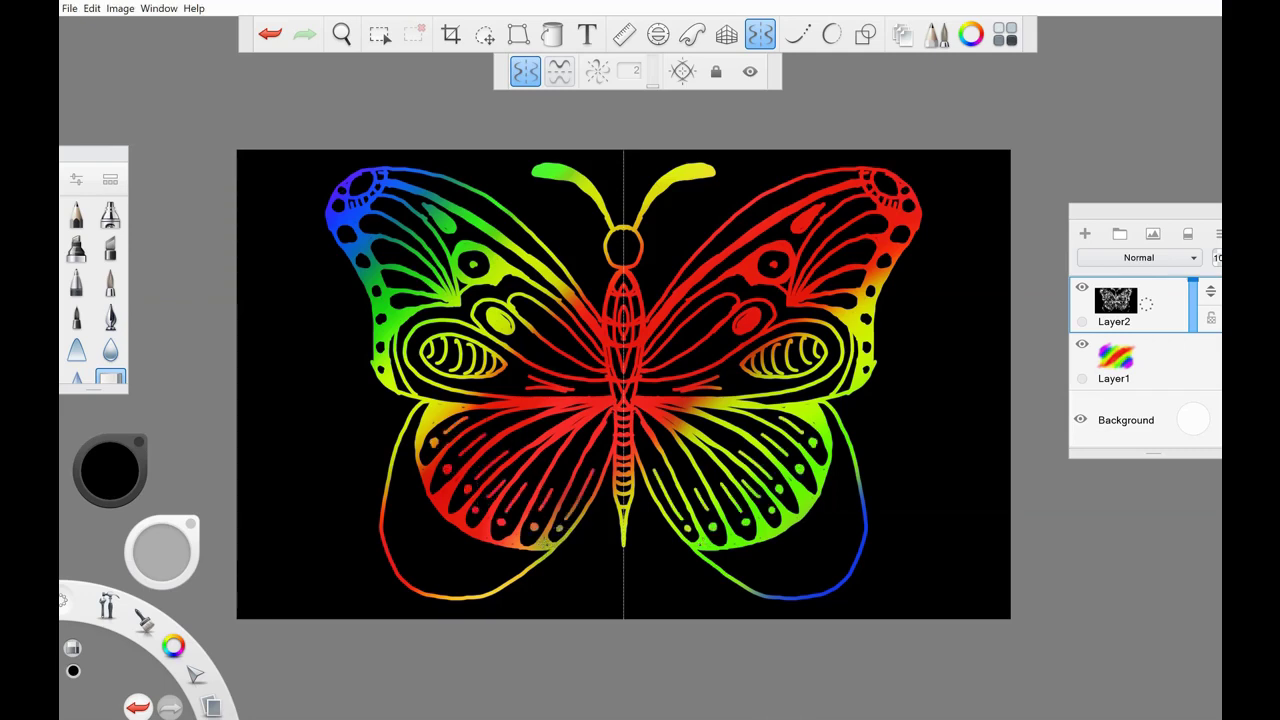
Step: Decorate the outer lower wings with a ringed eyespot, an inner edge line with slanted hatching, and small dots beside the eyespot
mouse_move(419, 529)
mouse_down()
mouse_move(384, 567)
mouse_move(440, 568)
mouse_move(388, 454)
mouse_move(410, 470)
mouse_move(440, 595)
mouse_move(553, 546)
mouse_up()
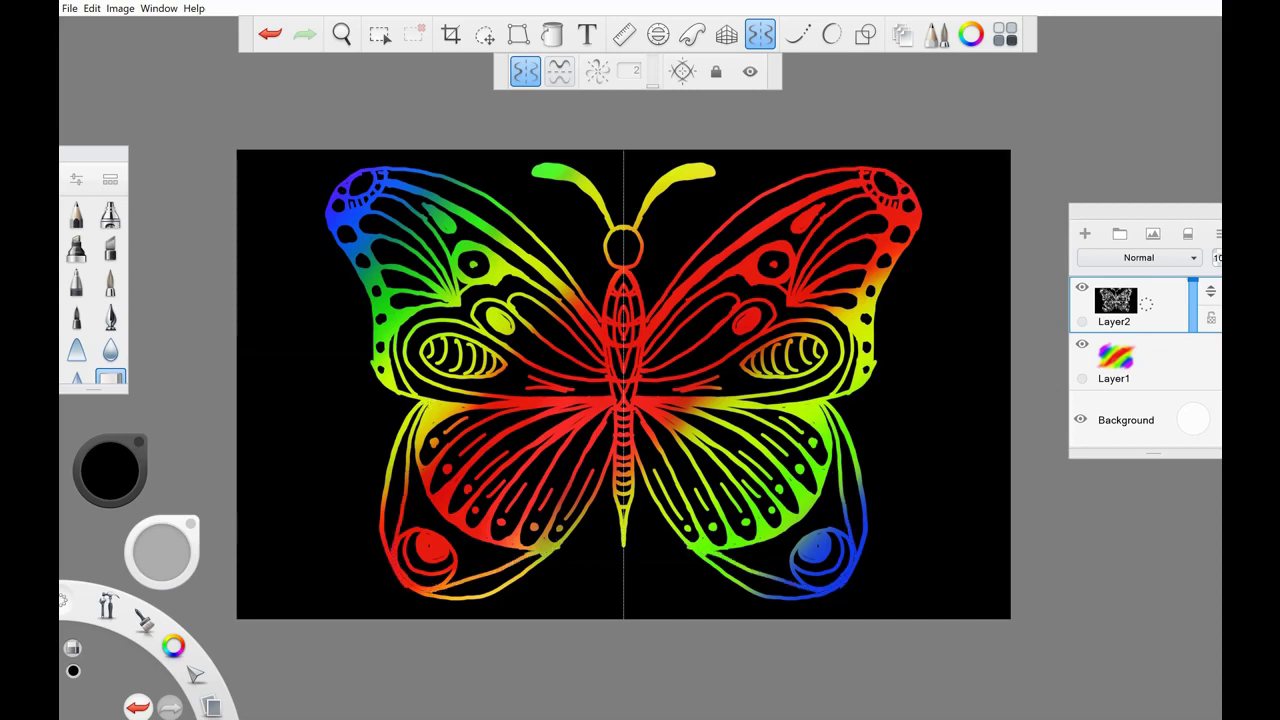
mouse_move(410, 416)
mouse_down()
mouse_move(390, 532)
mouse_move(470, 590)
mouse_move(479, 556)
mouse_up()
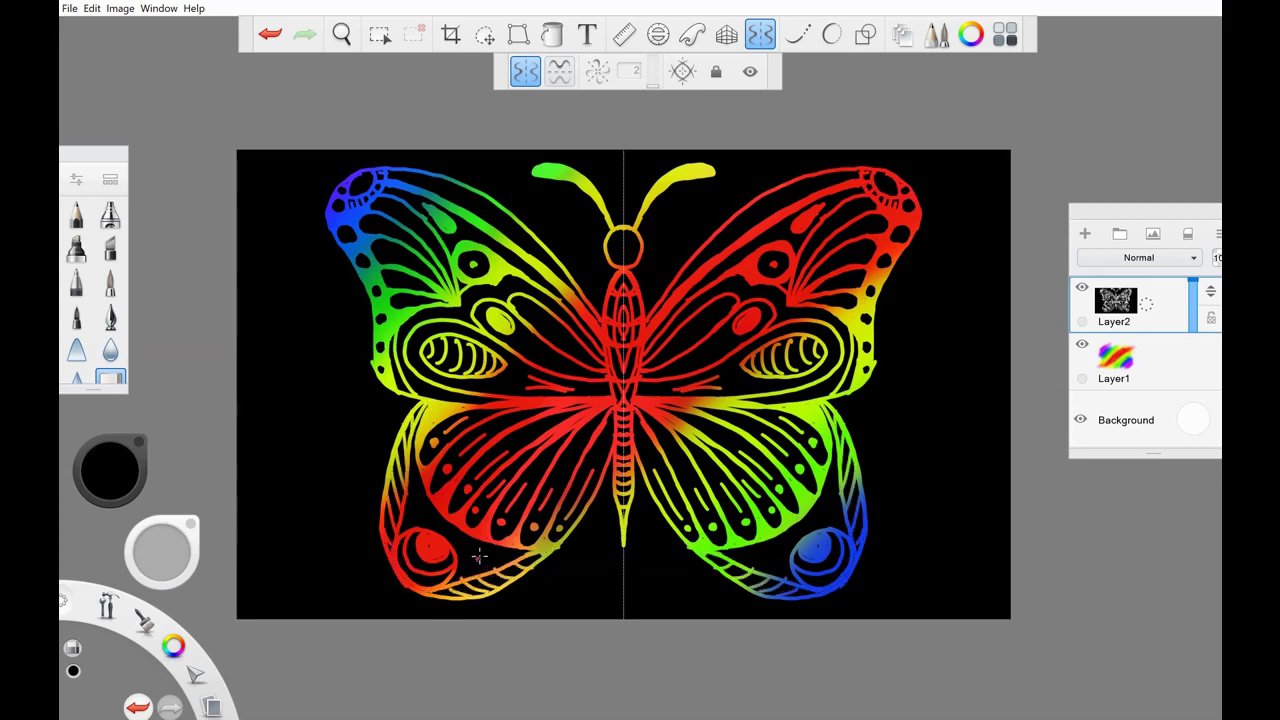
click(479, 556)
Step: Scratch long overlapping arcs along both side edges of the canvas, and turn off the symmetry
mouse_move(1008, 238)
mouse_down()
mouse_move(980, 163)
mouse_move(1007, 563)
mouse_up()
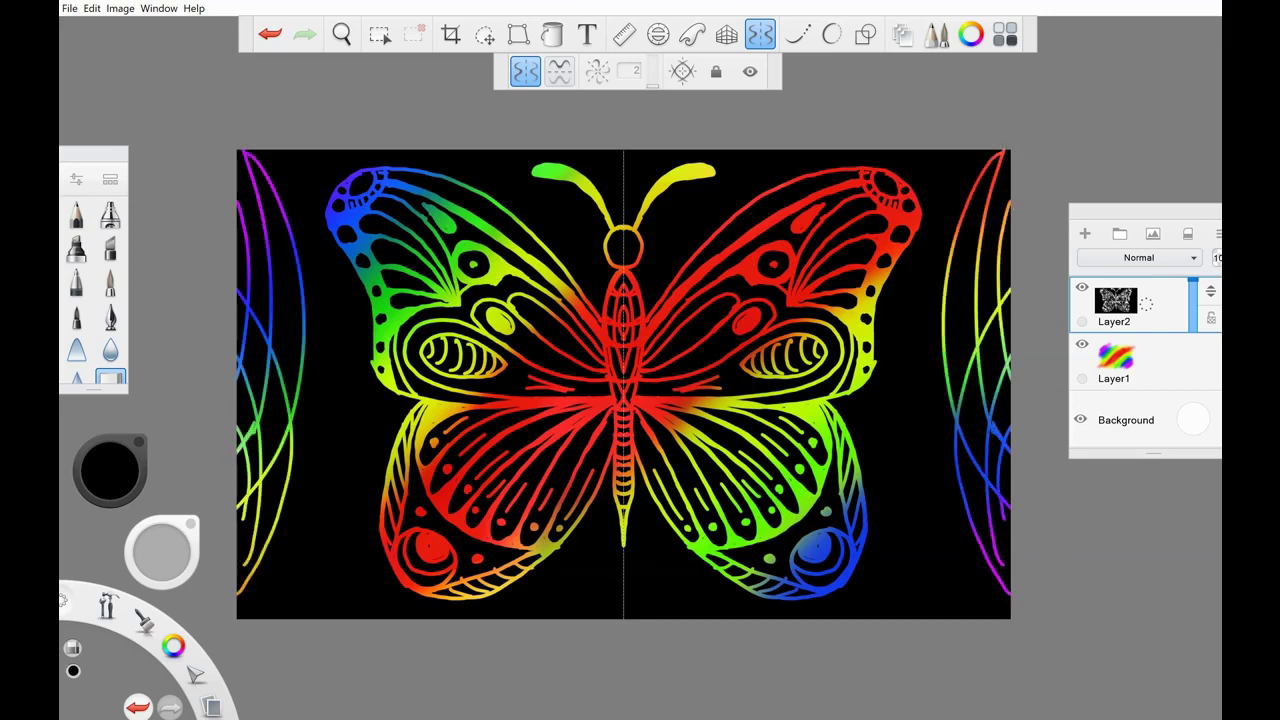
click(760, 34)
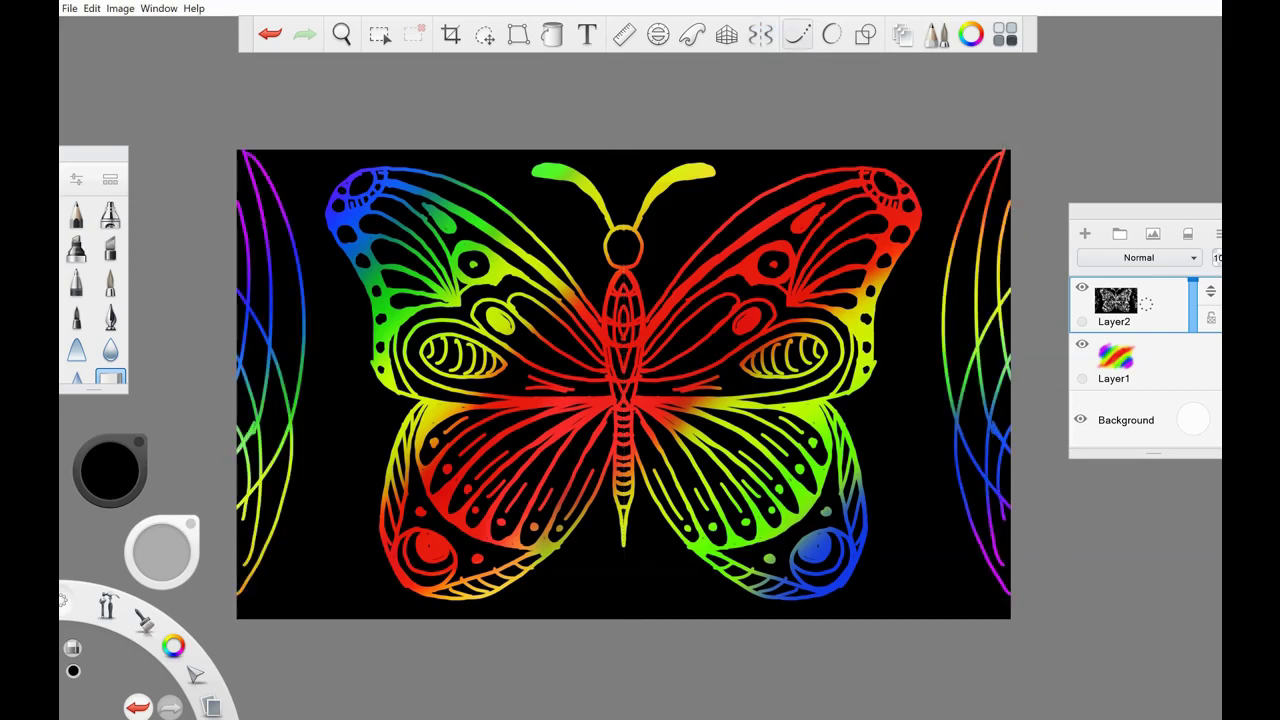
scroll(623, 384, up, 2)
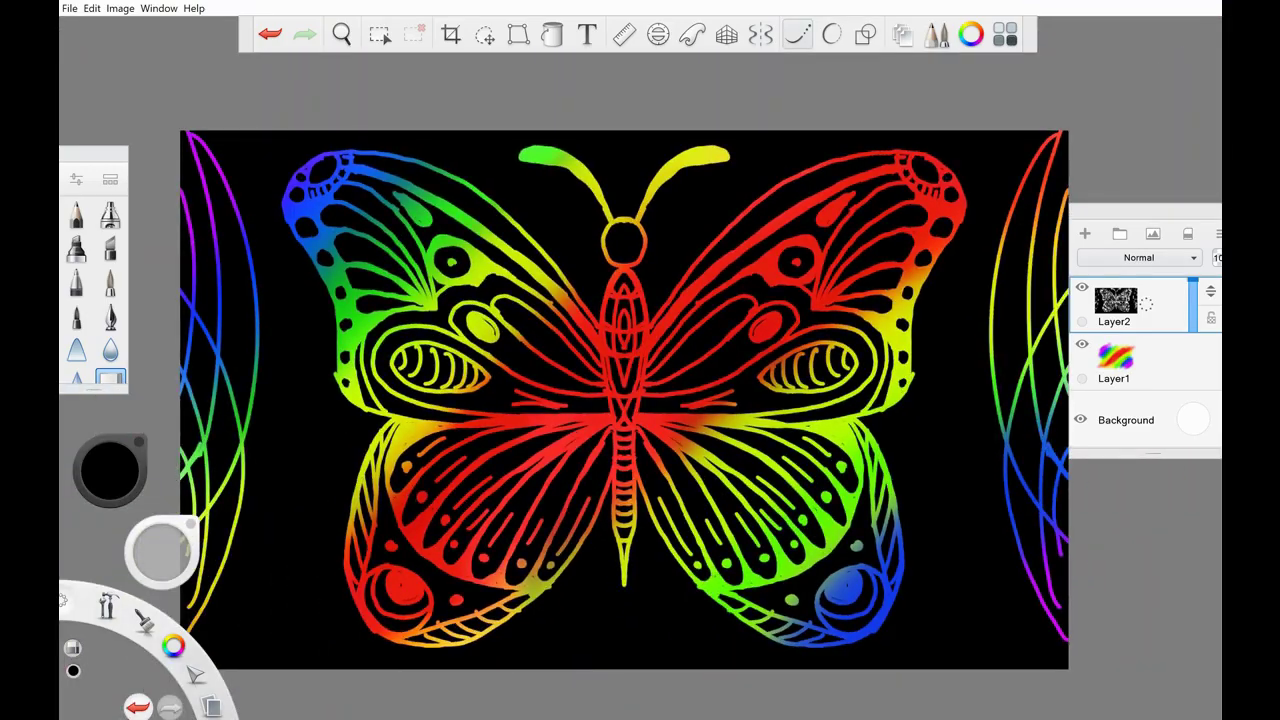